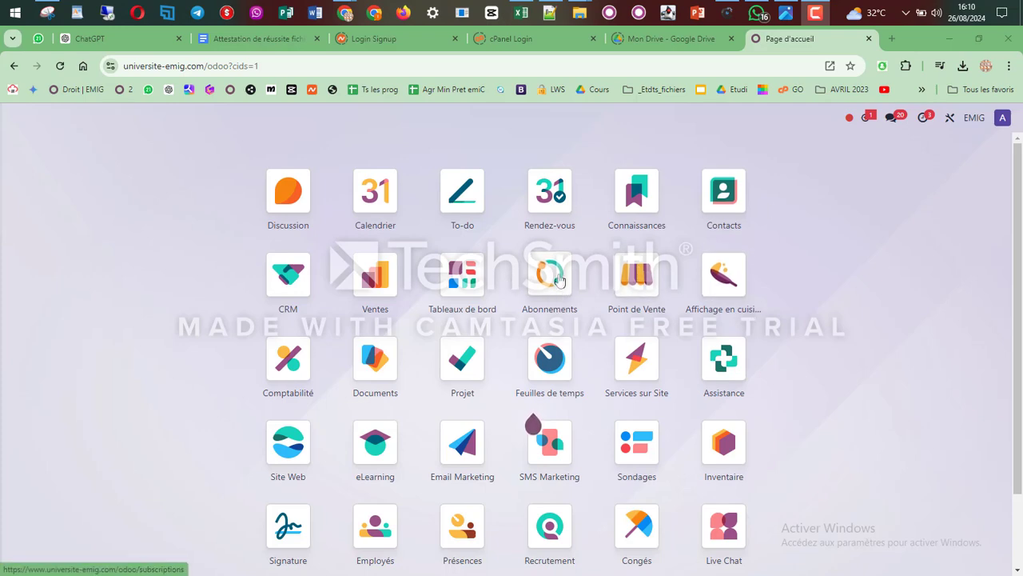
- Open the Abonnements app's subscription list and start a new subscription
left_click(557, 281)
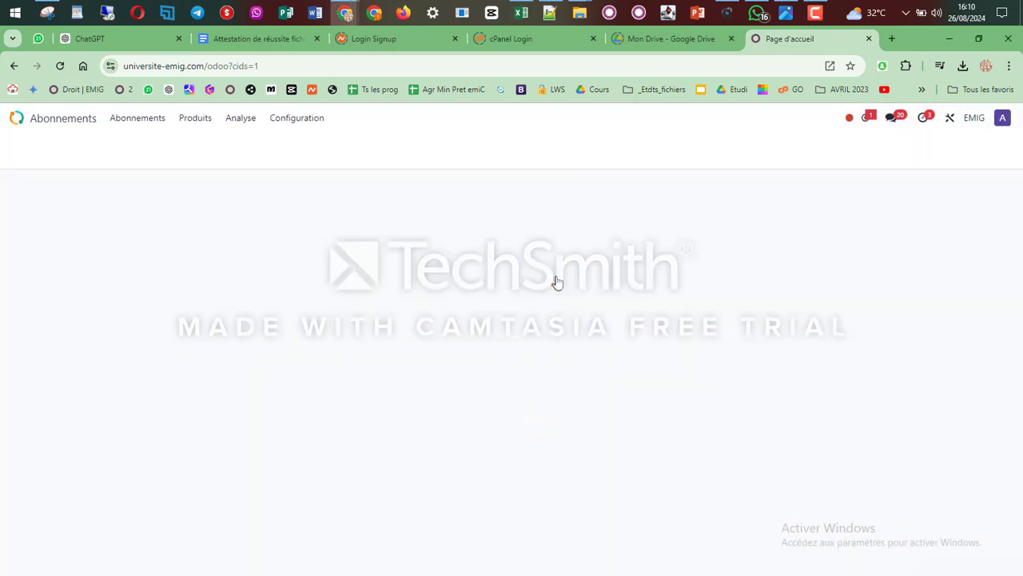
left_click(136, 120)
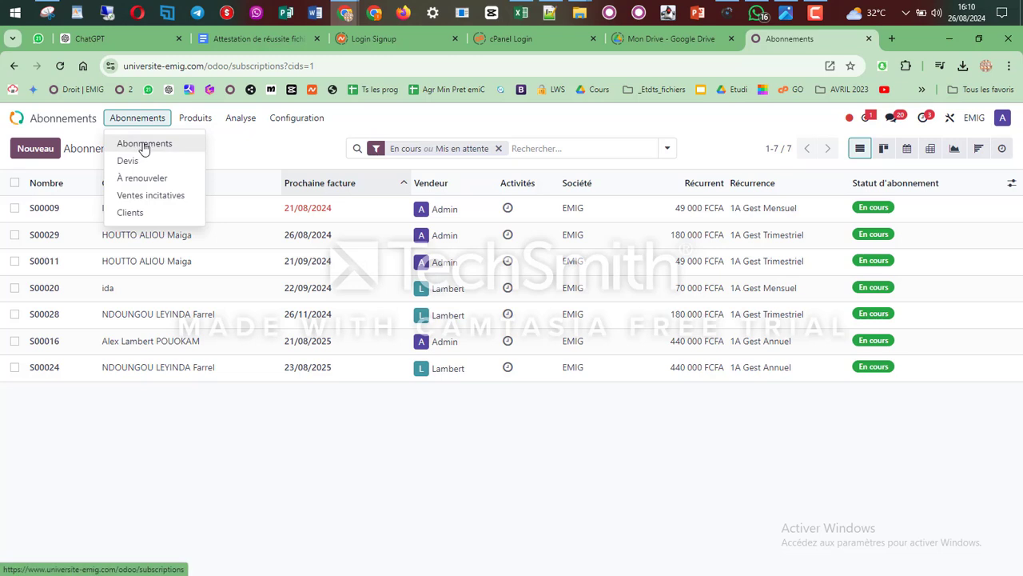
left_click(142, 147)
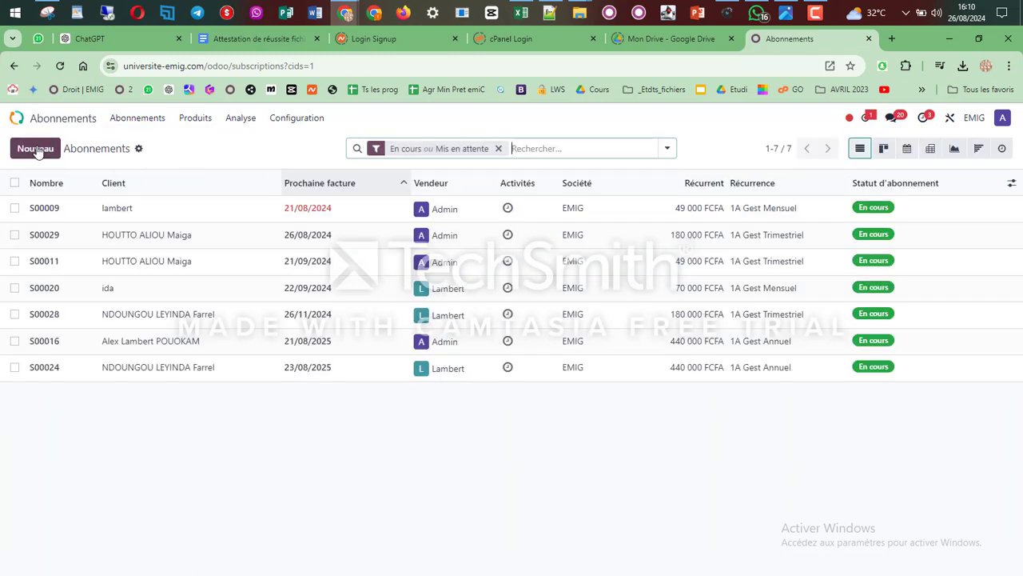
left_click(35, 148)
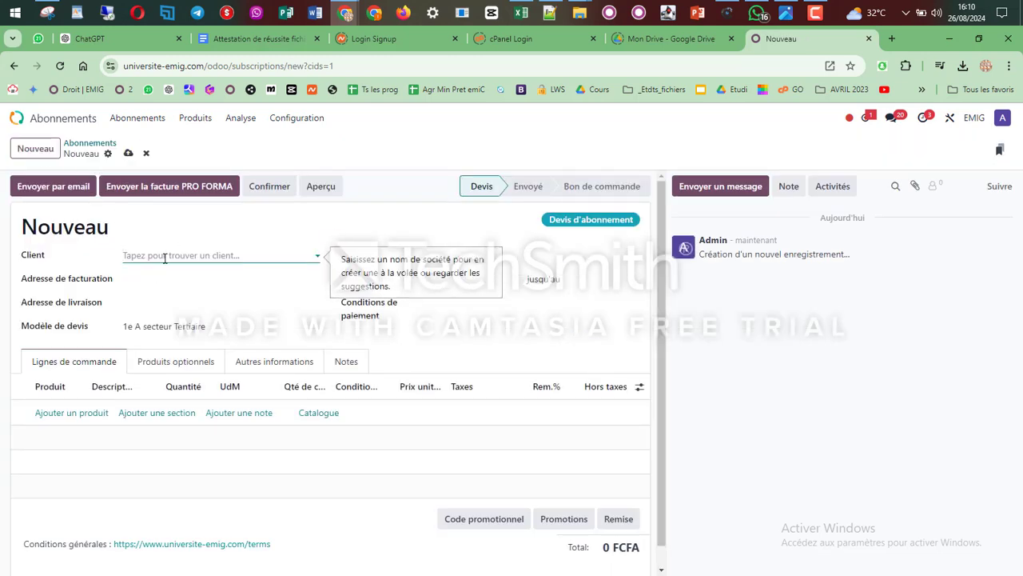
- Assign the existing customer, second among the suggested clients, to the new subscription quotation
left_click(166, 256)
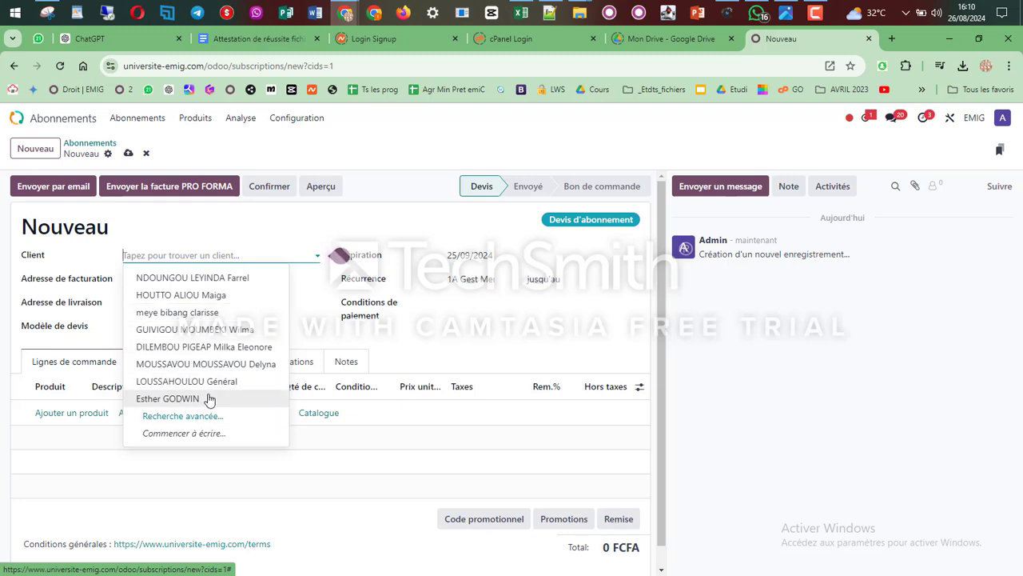
left_click(198, 255)
type("jhh")
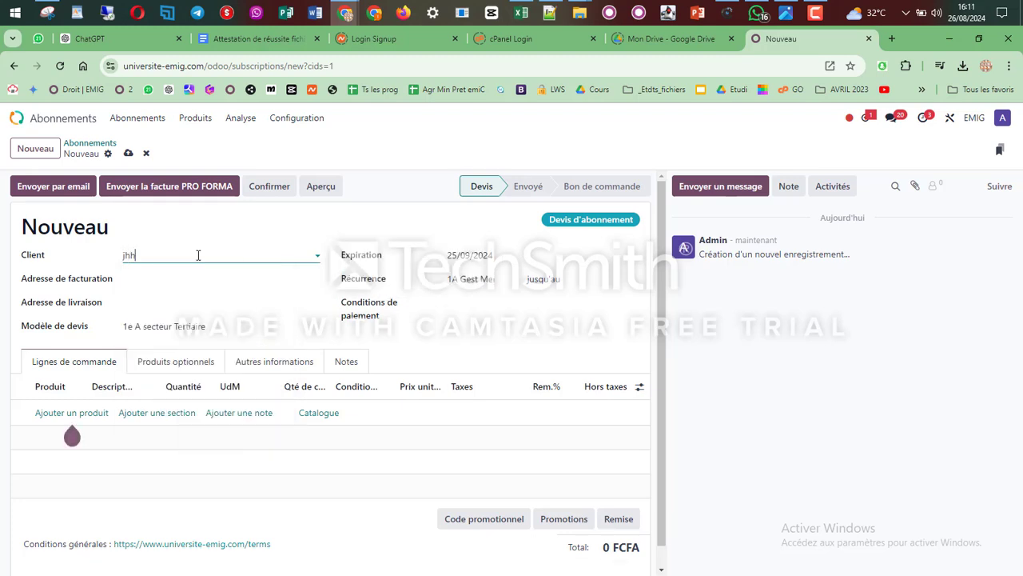
key("BackSpace")
key("BackSpace")
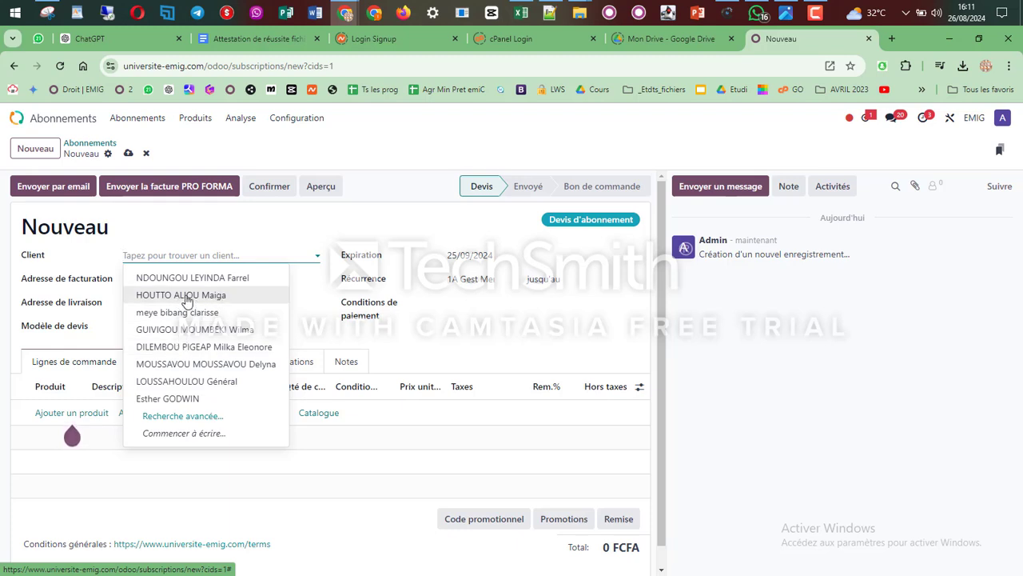
left_click(187, 299)
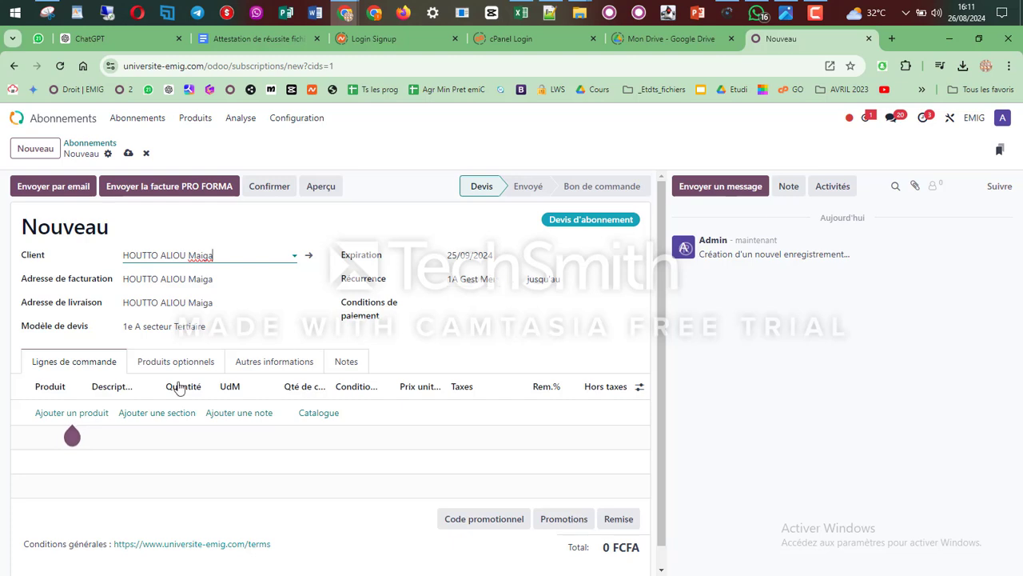
- Add the product 1e A Ter Tarif normal 720000 and save the quotation with the 1A Gest Trimestriel recurrence
left_click(75, 415)
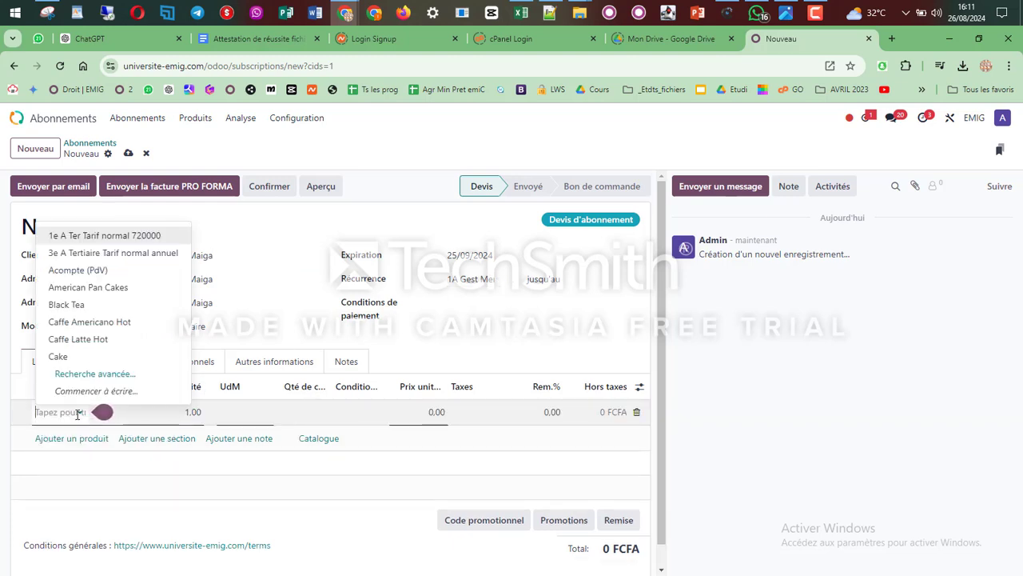
left_click(93, 240)
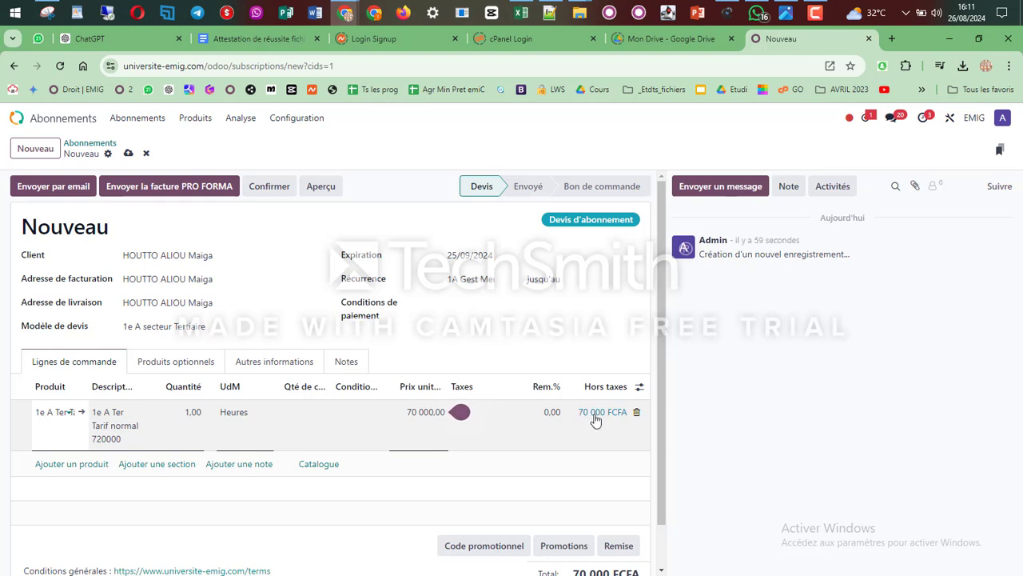
left_click(496, 279)
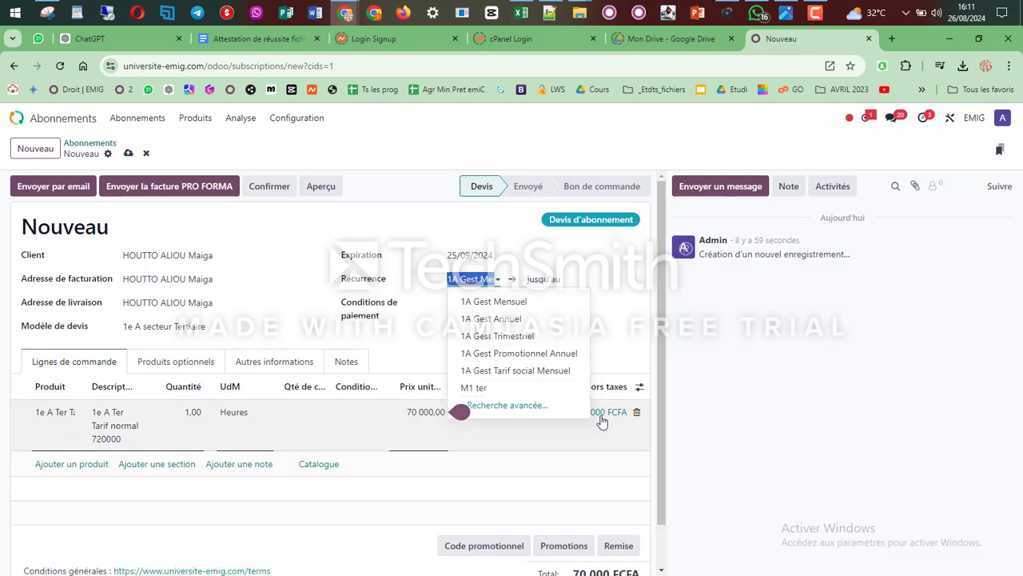
left_click(497, 335)
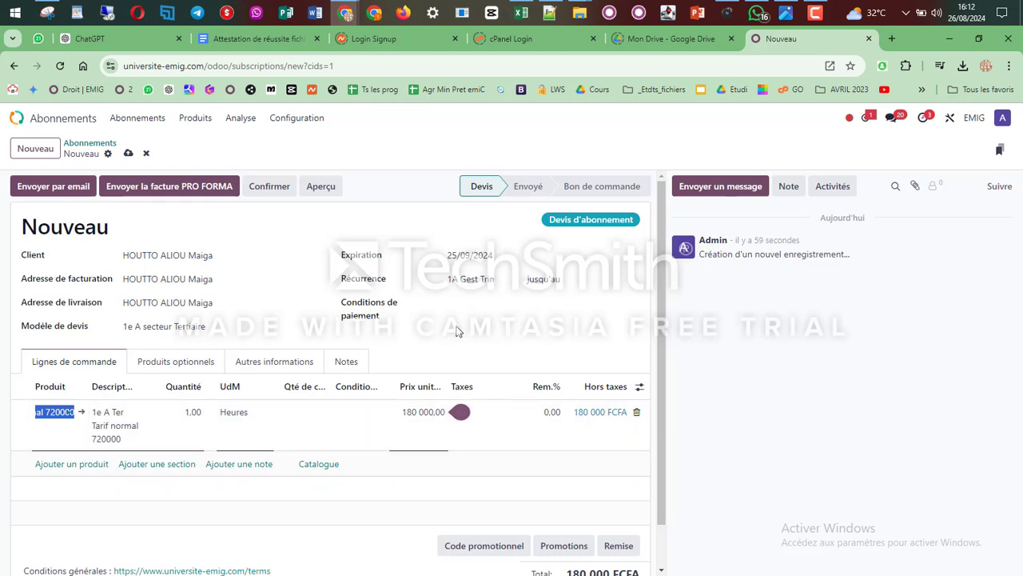
left_click(127, 154)
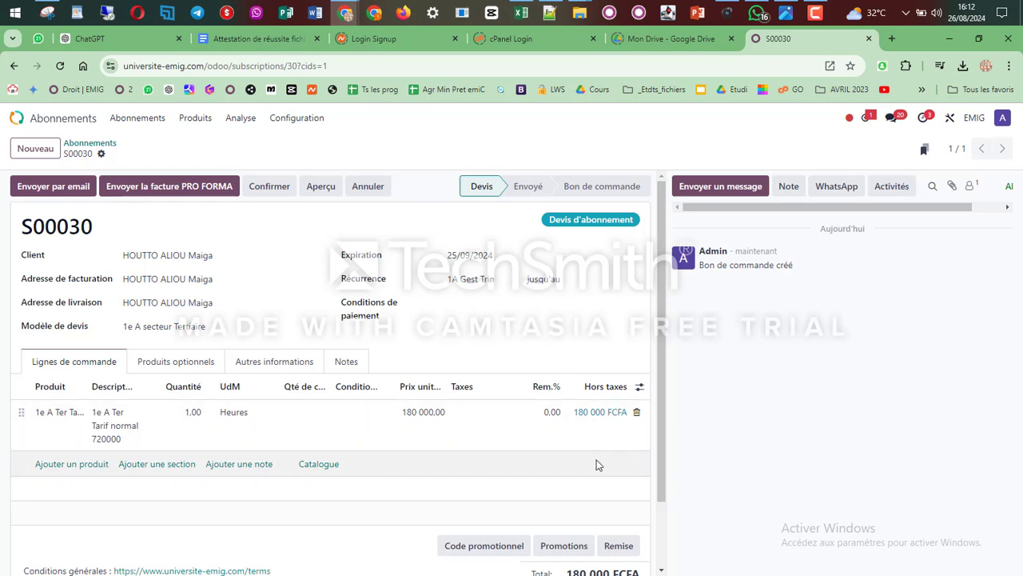
- Check the subscription quotation's totals and confirm it as an order
scroll(663, 483, "down", 1)
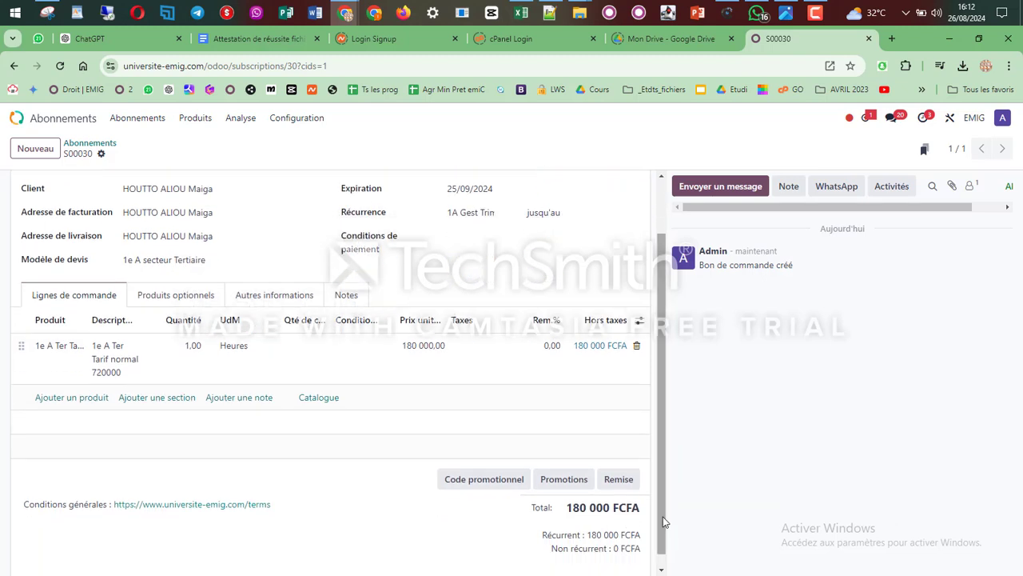
left_click_drag(664, 521, 667, 406)
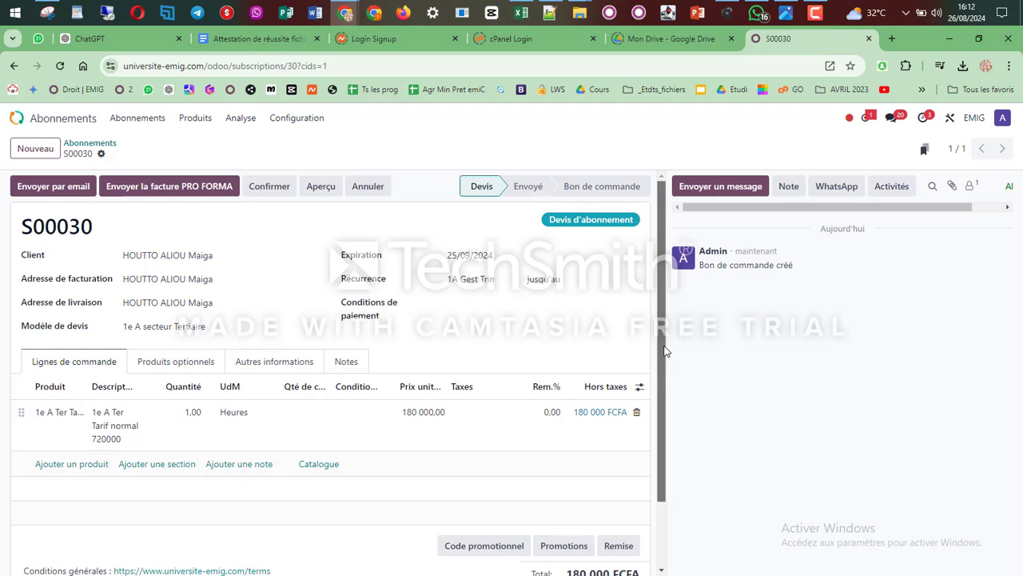
left_click_drag(663, 352, 663, 270)
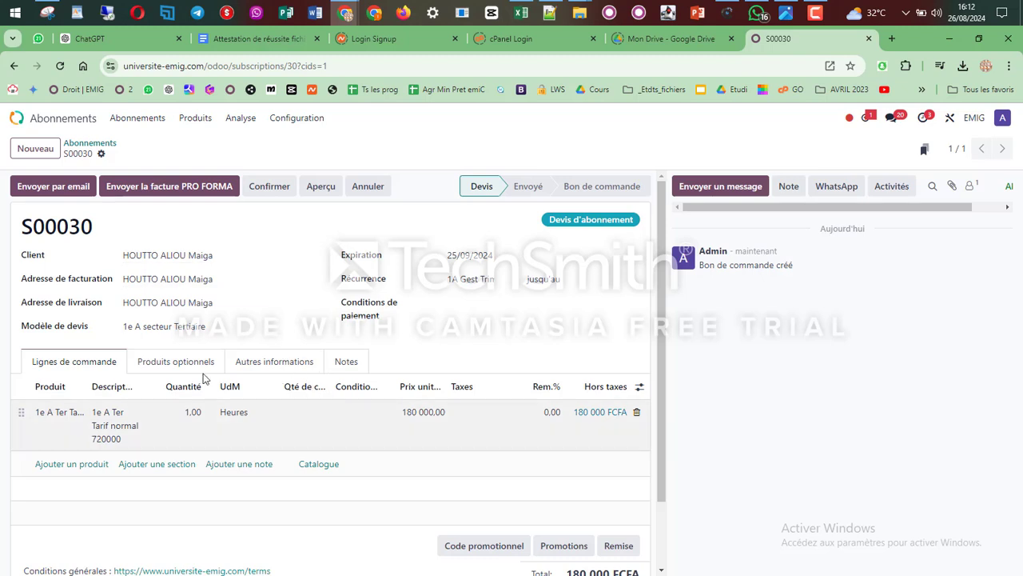
left_click(264, 189)
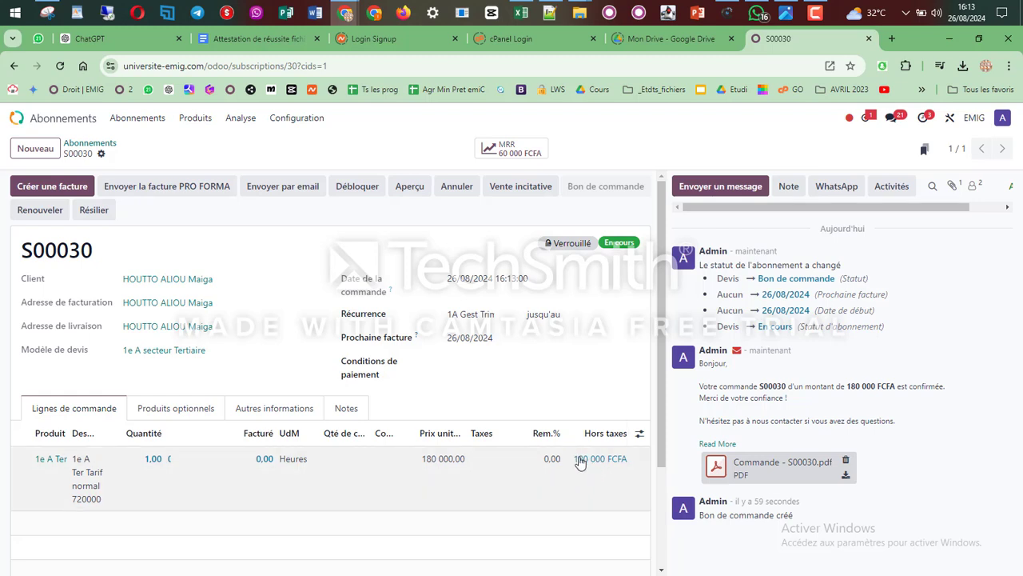
- Create a draft down payment invoice from the subscription, using Acompte (montant fixe) with an amount of 100000 FCFA
left_click(39, 188)
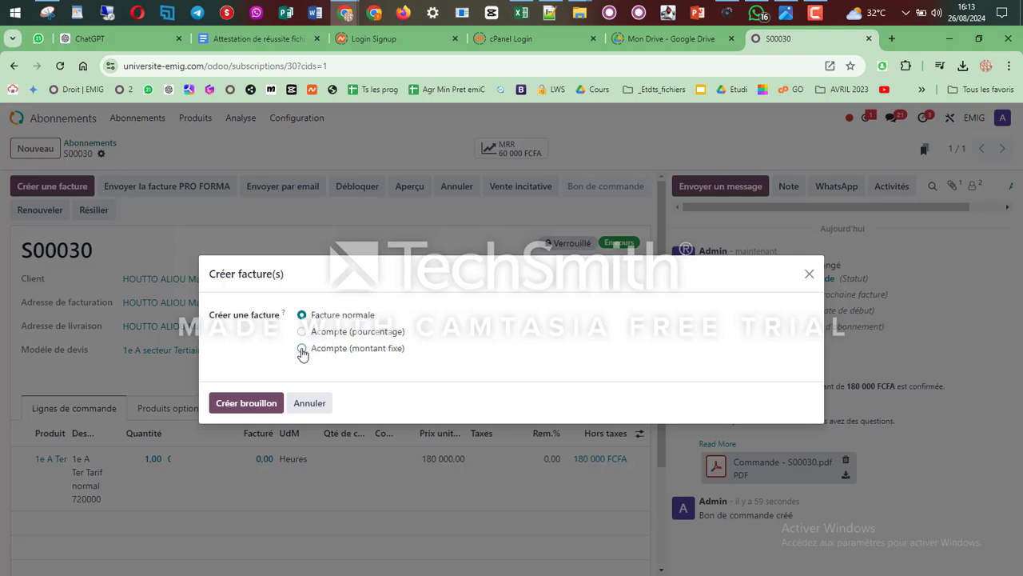
left_click(302, 350)
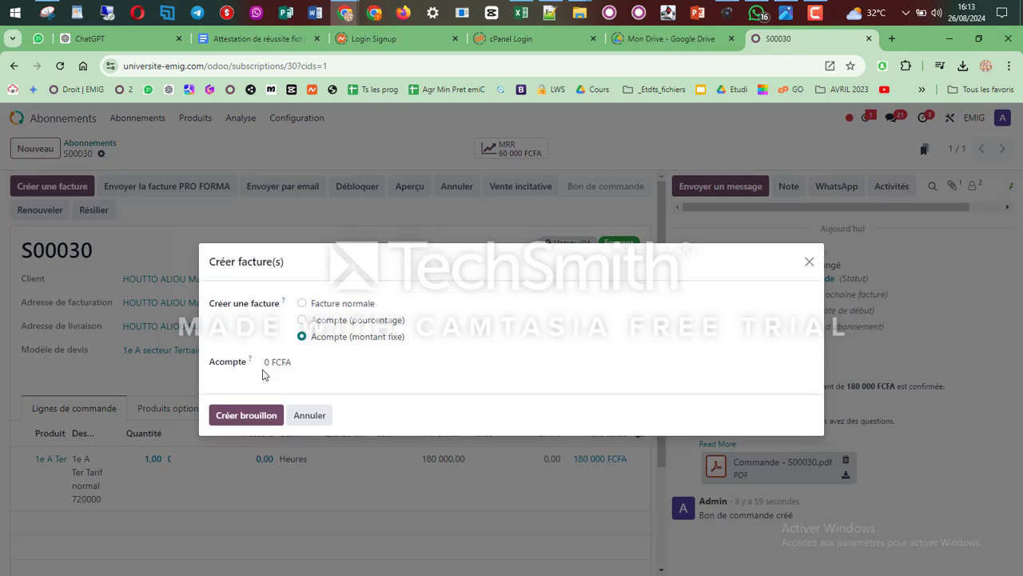
left_click(274, 364)
type("100000")
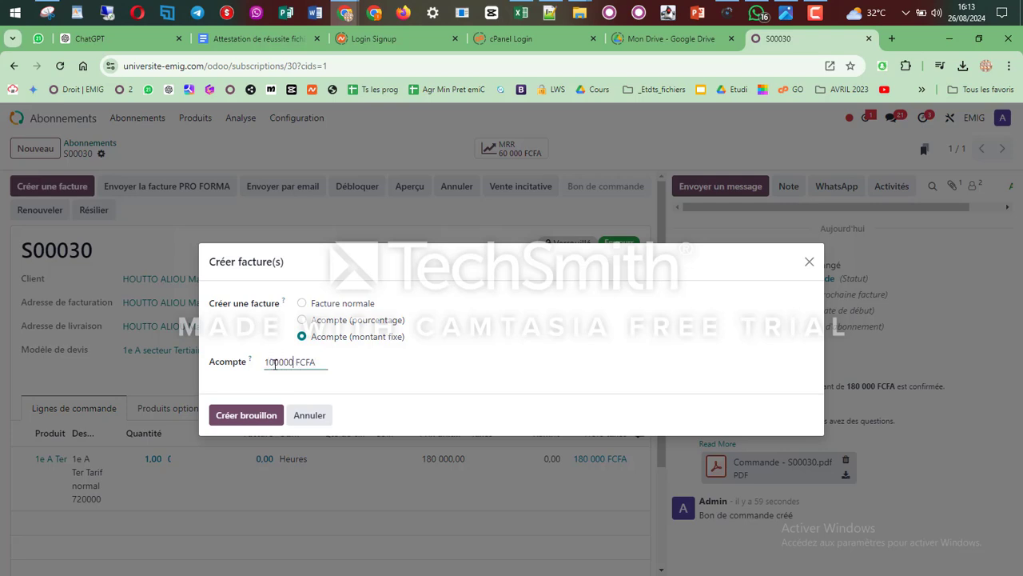
left_click(245, 416)
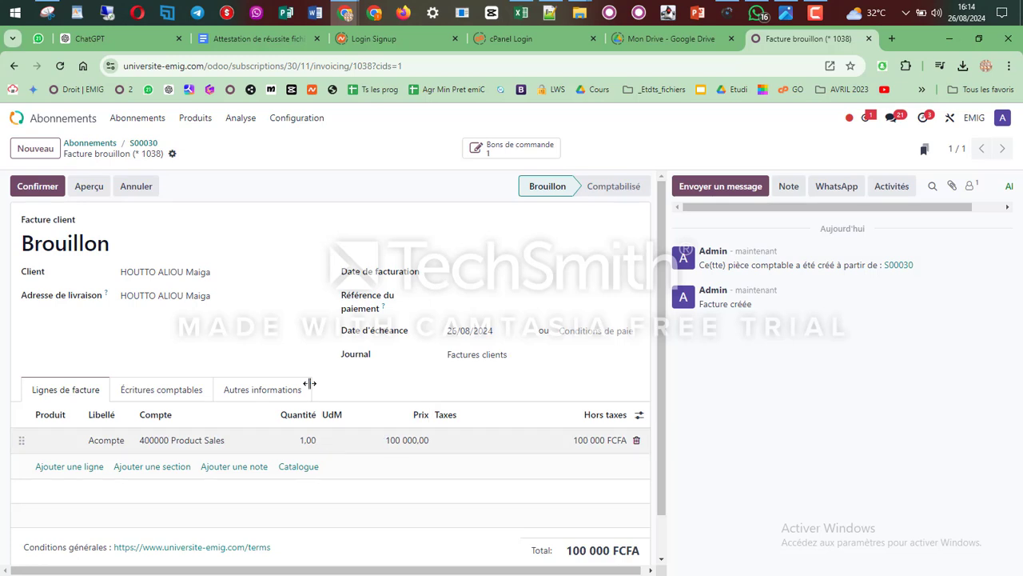
- Confirm the draft down payment invoice and register its 100 000 FCFA payment through the Banque journal
left_click(38, 188)
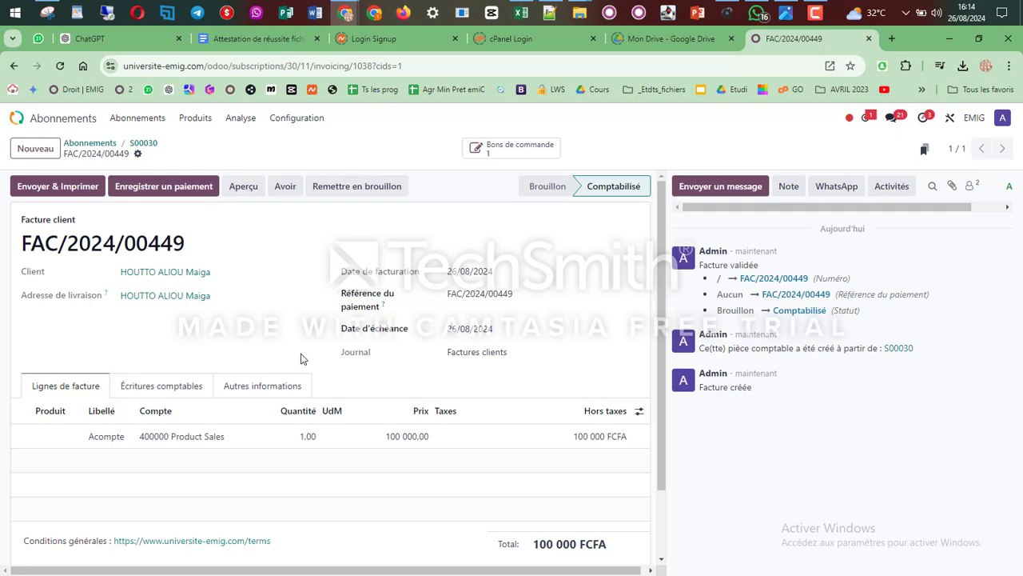
left_click_drag(663, 465, 653, 398)
left_click(145, 192)
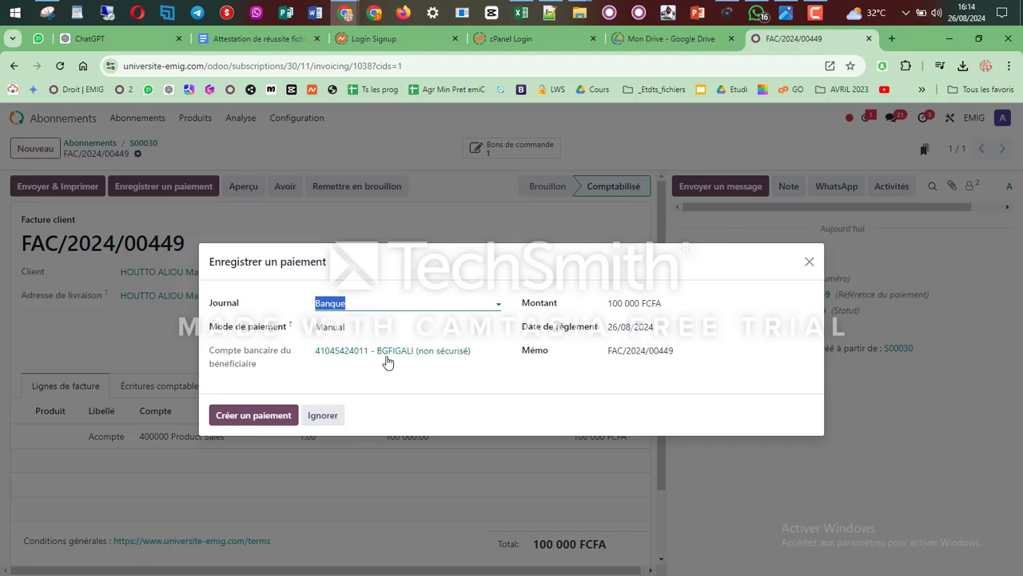
left_click(255, 416)
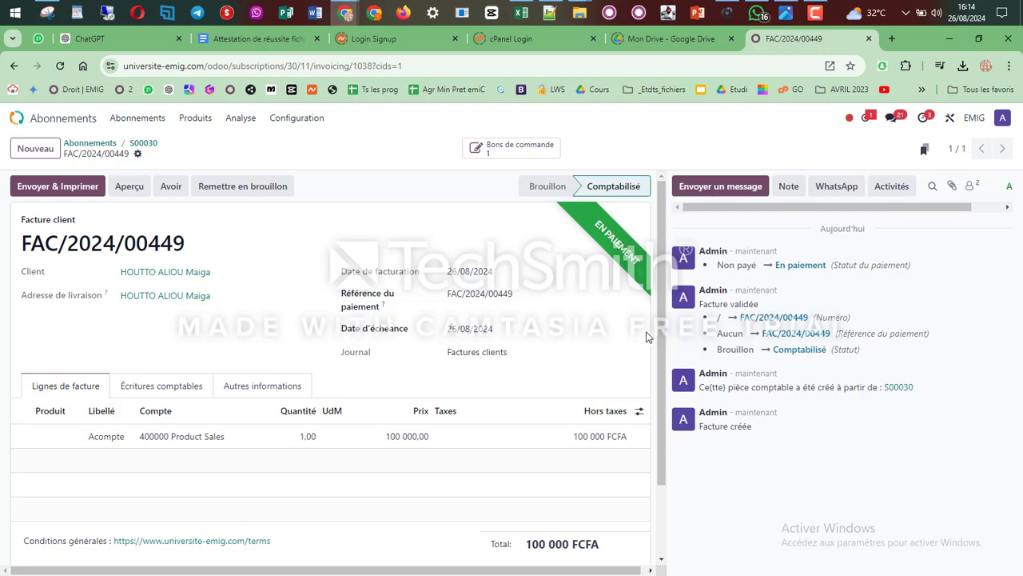
- Check the invoice's payment totals, and preview its customer portal version before returning to the invoice form
scroll(646, 490, "down", 2)
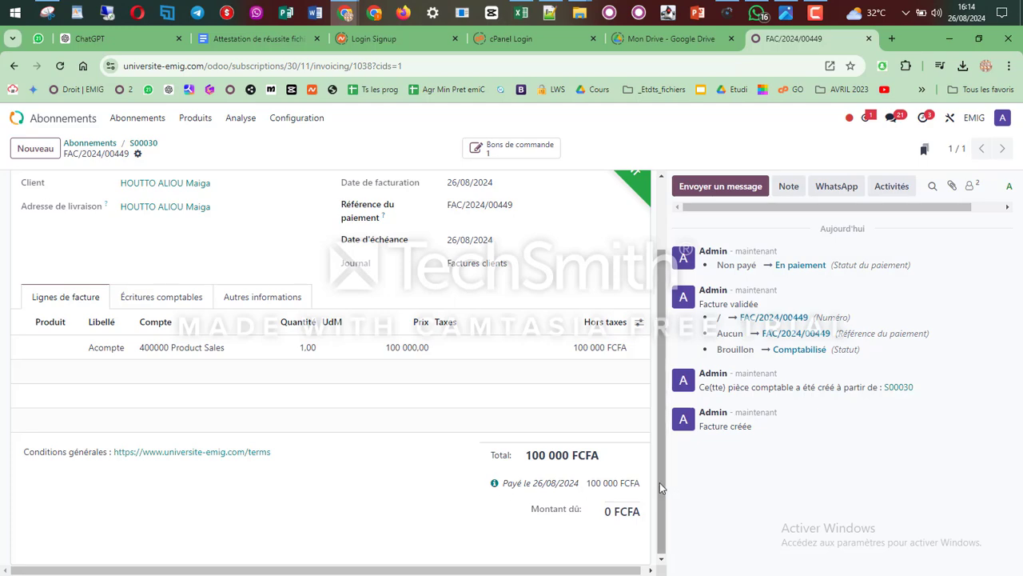
left_click_drag(660, 482, 670, 573)
left_click_drag(659, 481, 662, 326)
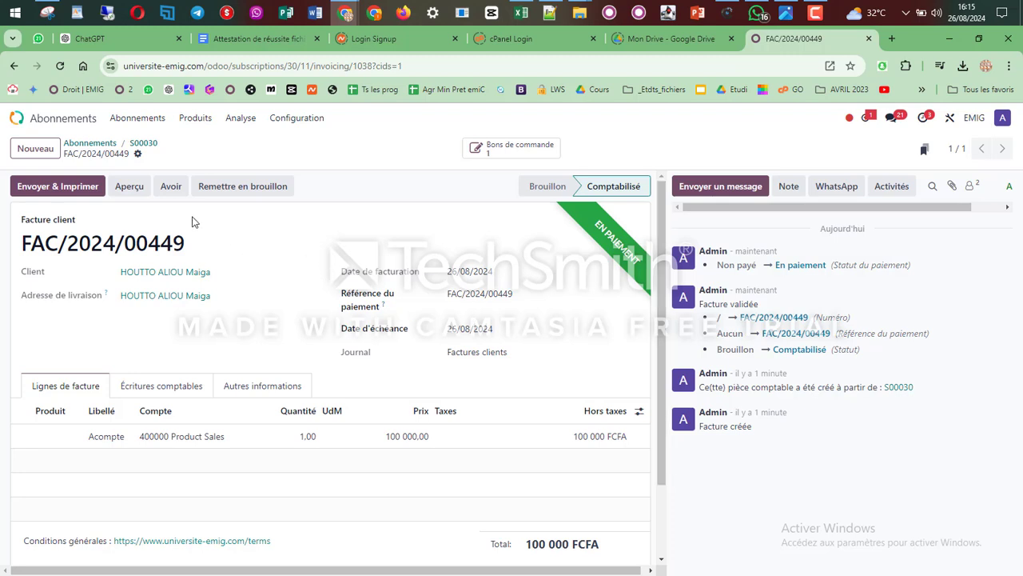
left_click(132, 191)
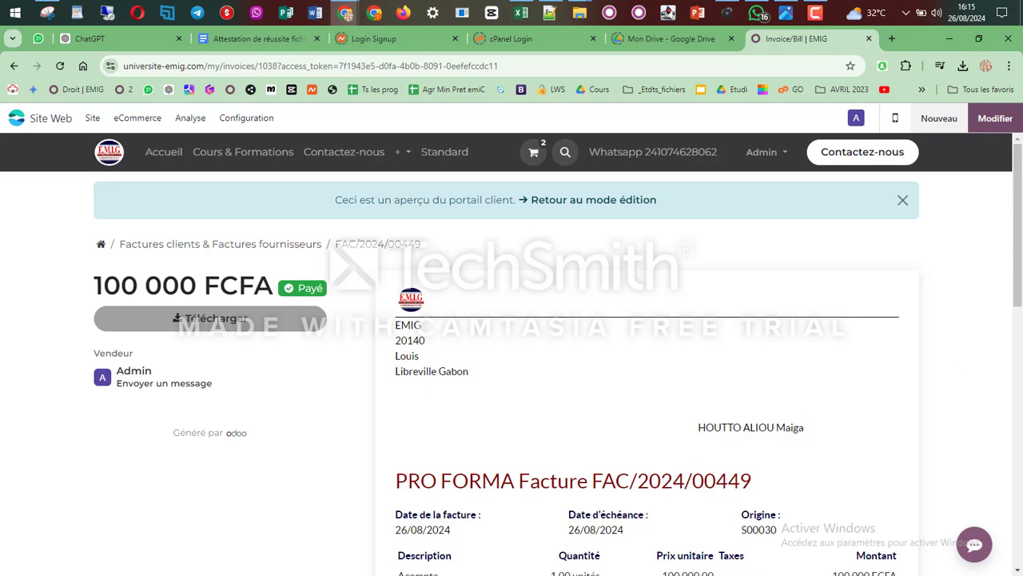
mouse_move(1018, 278)
left_mouse_down()
mouse_move(1018, 398)
mouse_move(999, 536)
mouse_move(1016, 298)
left_mouse_up()
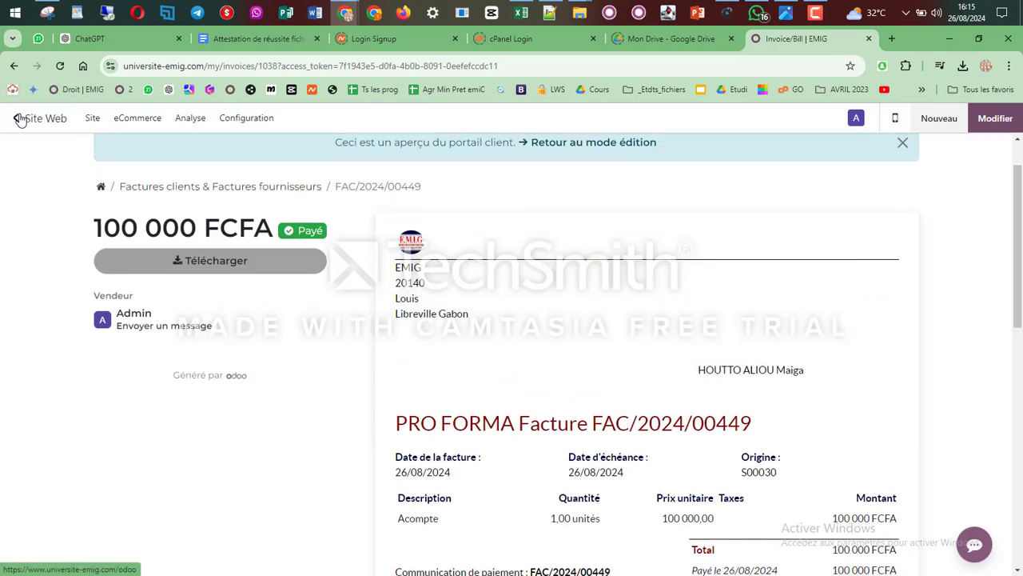
left_click(15, 67)
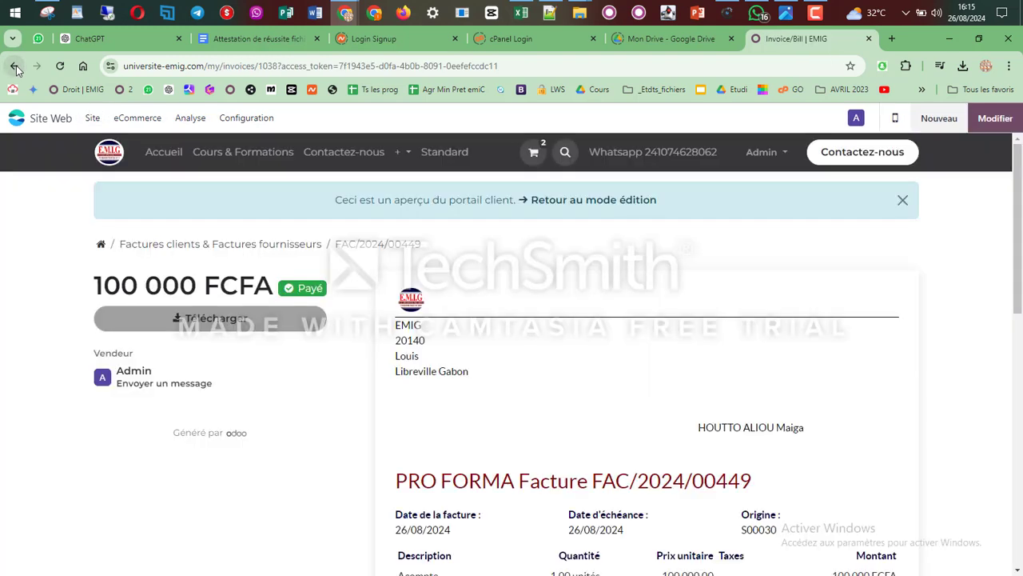
left_click(15, 67)
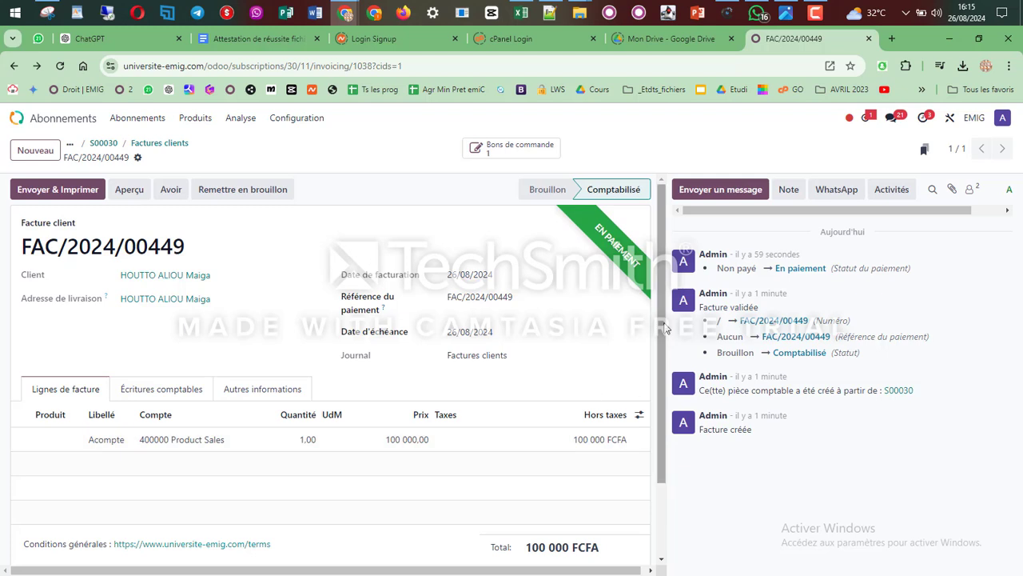
- Examine the payment line and the amount due beneath the invoice's total
scroll(666, 327, "down", 2)
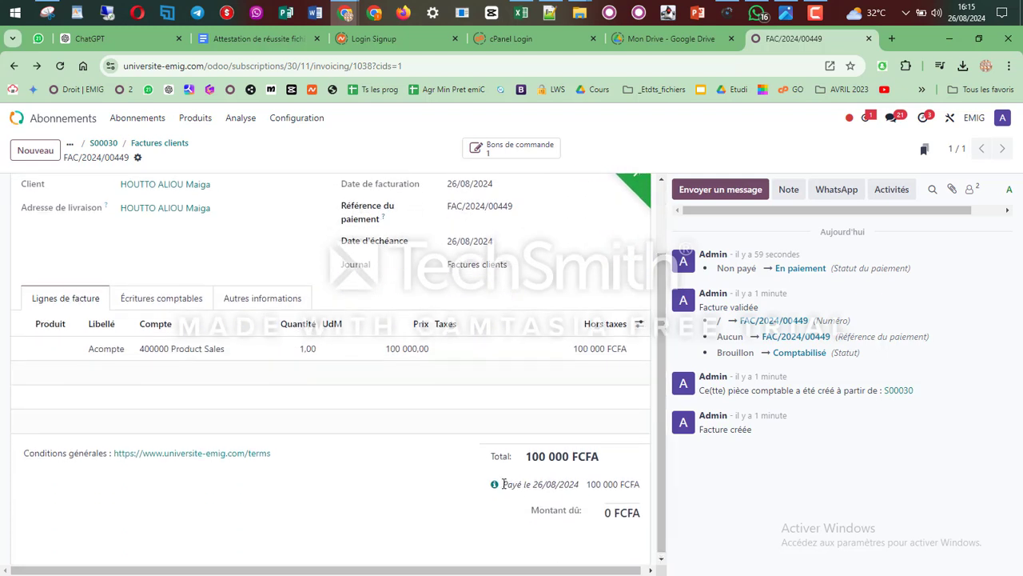
left_click_drag(527, 487, 640, 490)
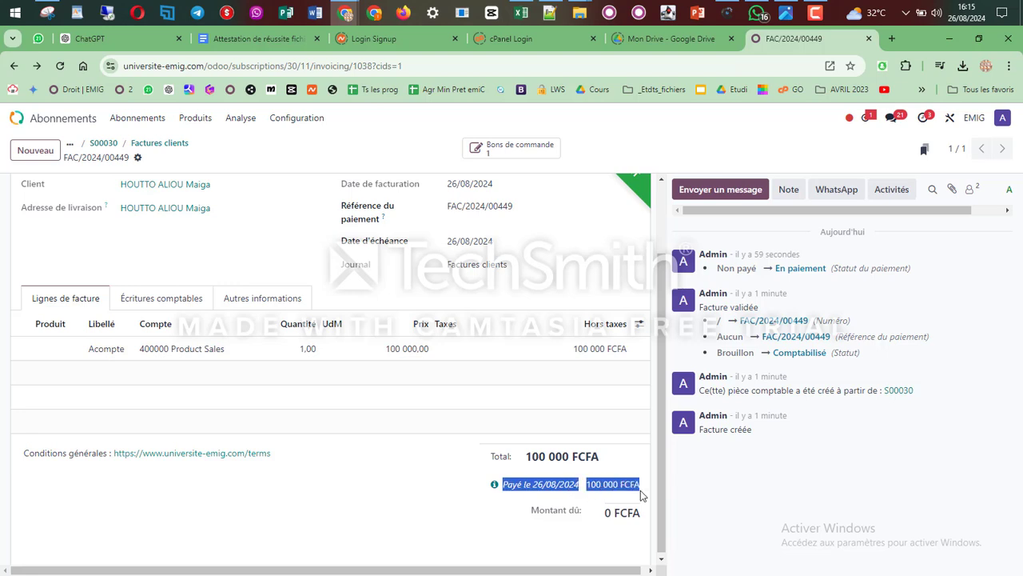
left_click(395, 470)
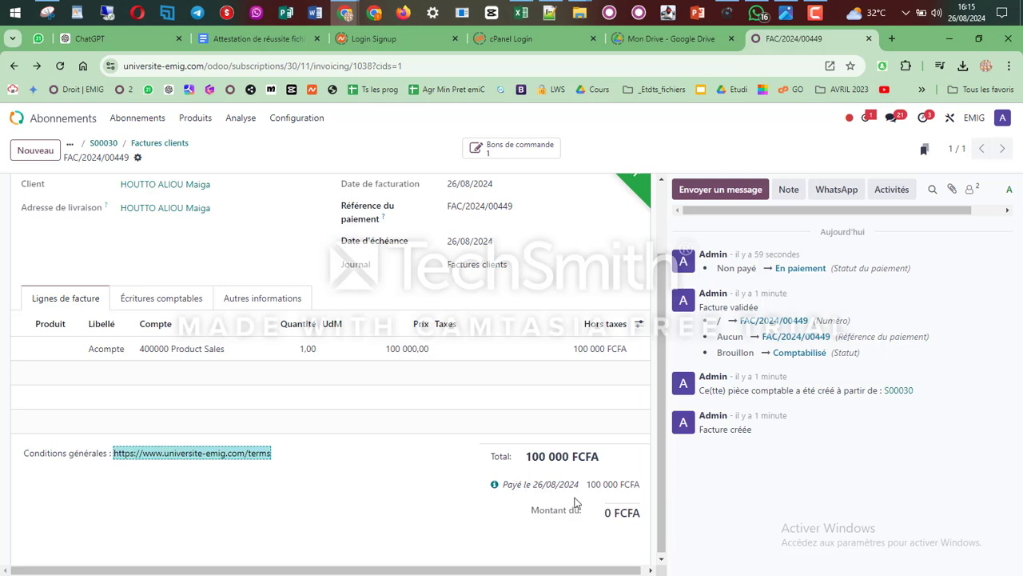
left_click_drag(535, 489, 580, 503)
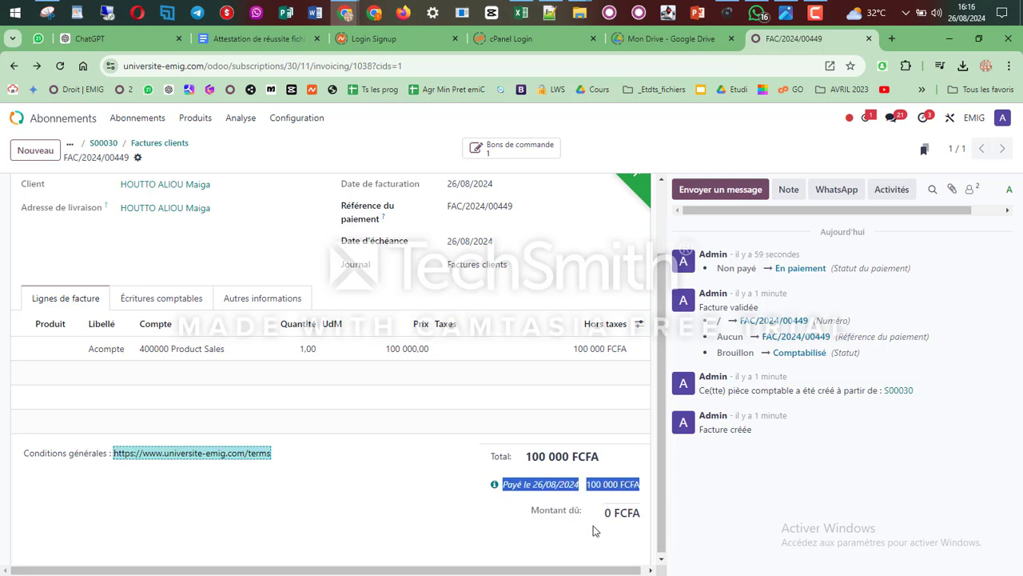
scroll(660, 363, "up", 2)
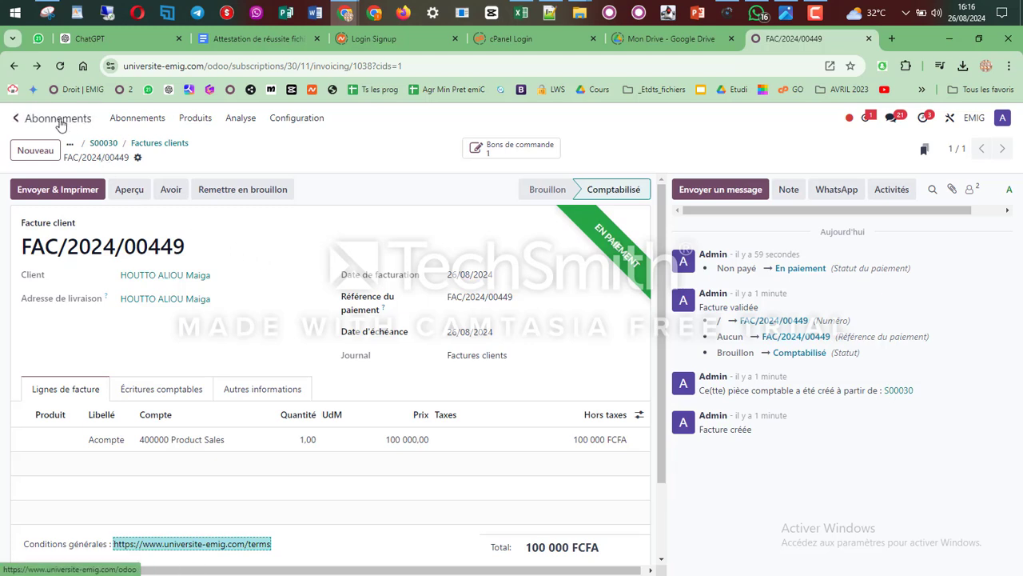
- Open the customer's latest 100 000 FCFA down payment invoice from the customer invoices list in Comptabilité
left_click(33, 122)
left_click(12, 122)
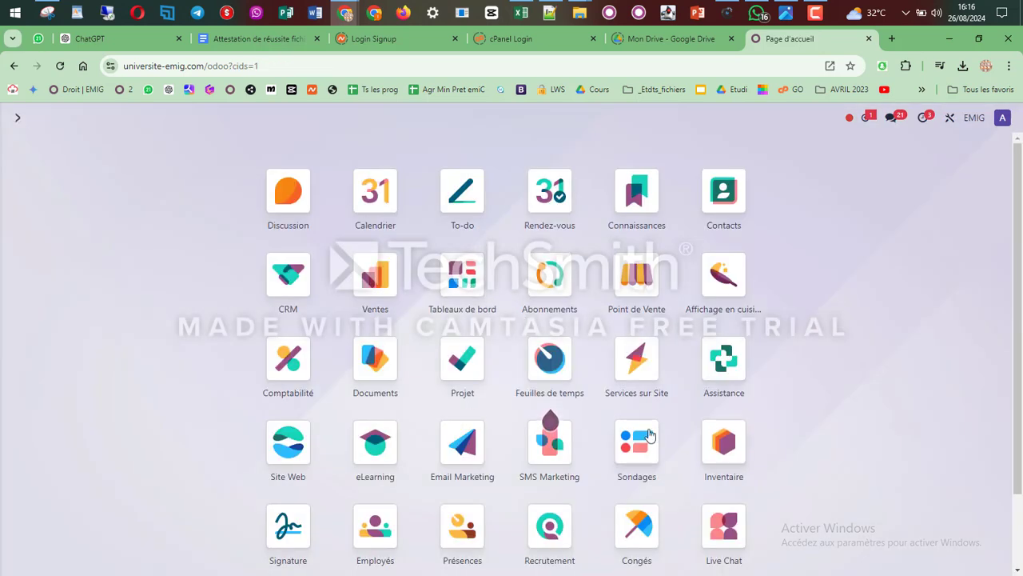
left_click(289, 376)
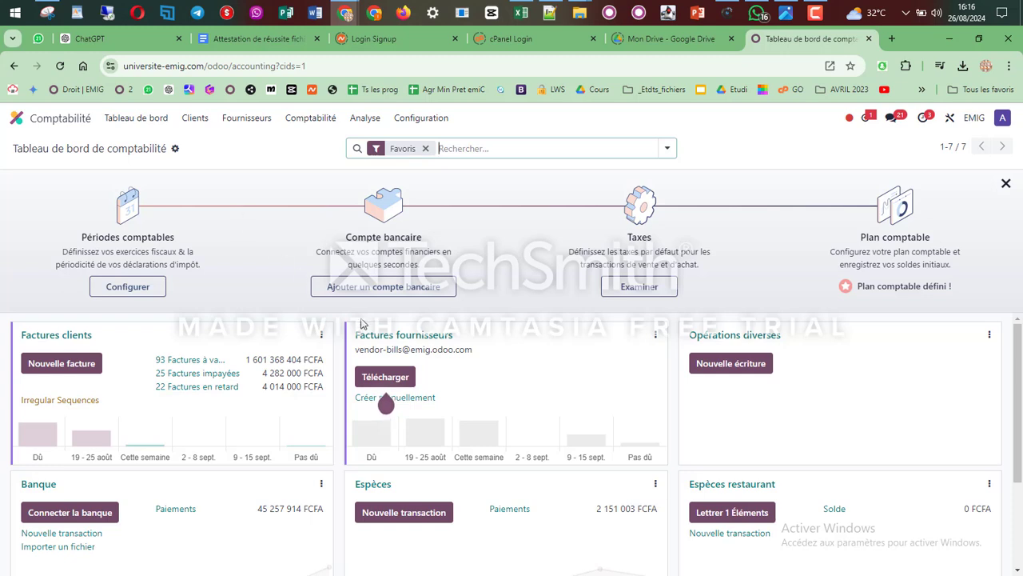
left_click(196, 119)
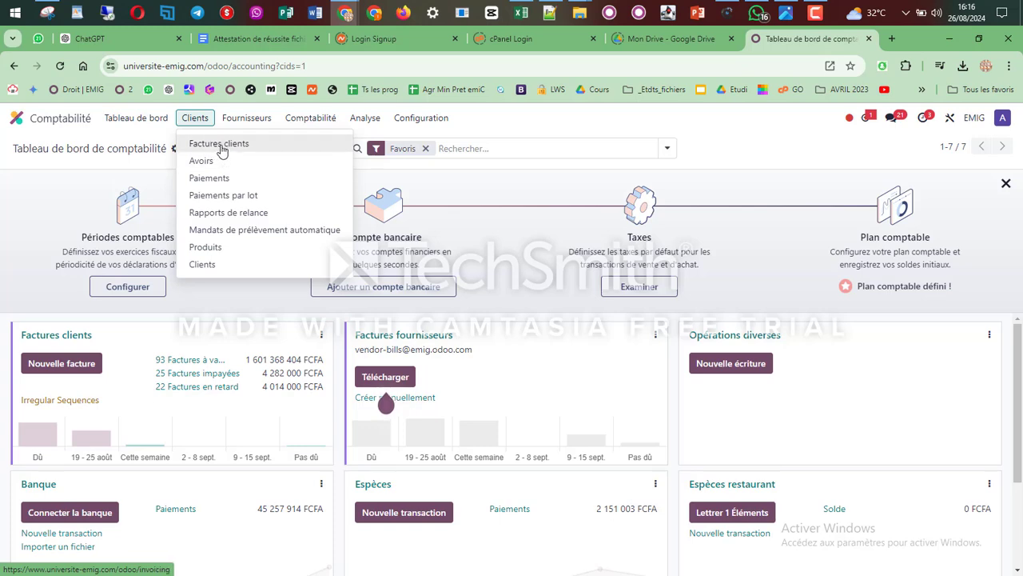
left_click(221, 149)
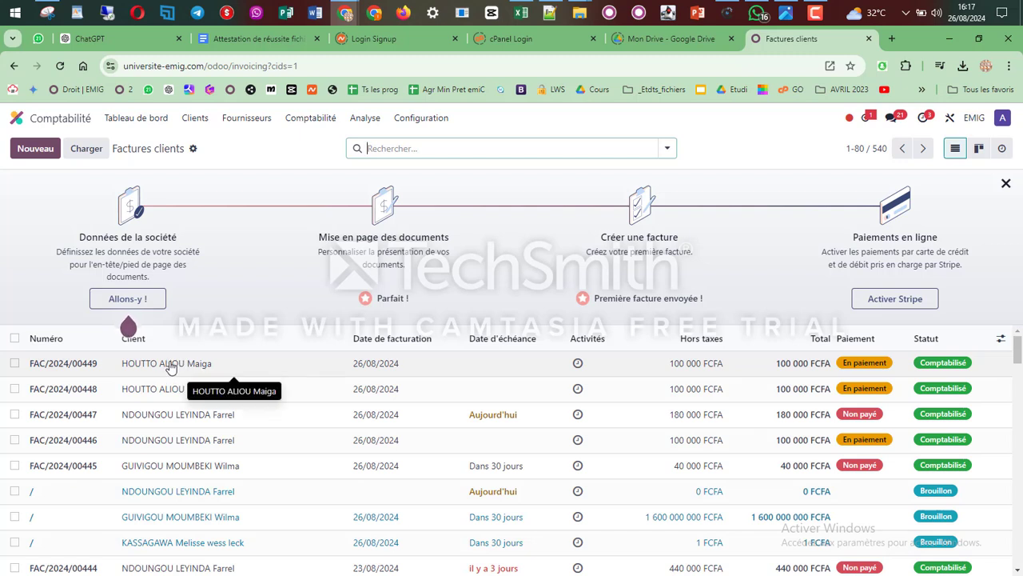
left_click(798, 367)
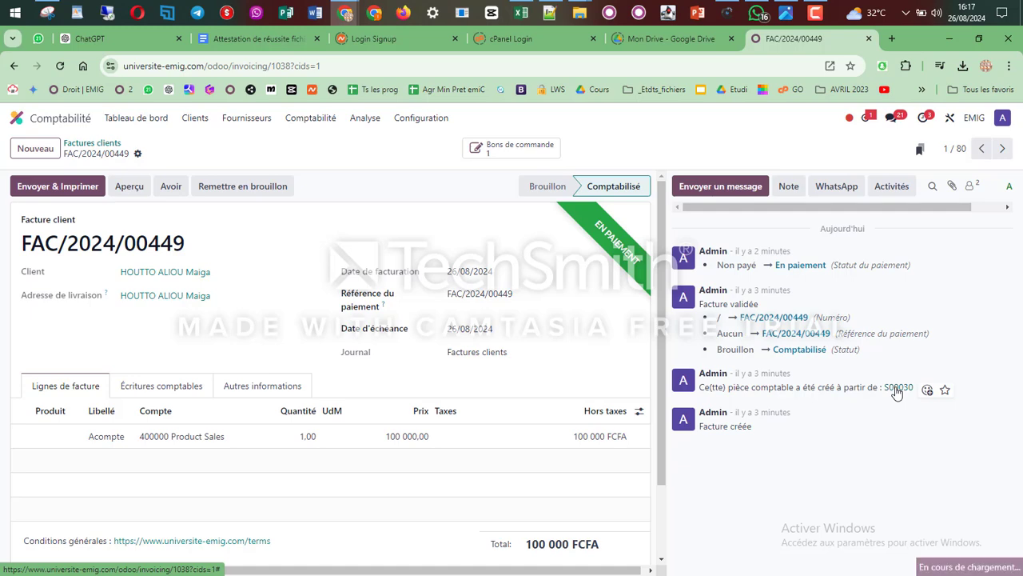
- Open the subscription order the invoice came from, review its lines, and create a draft invoice for it as Facture normale
left_click(897, 388)
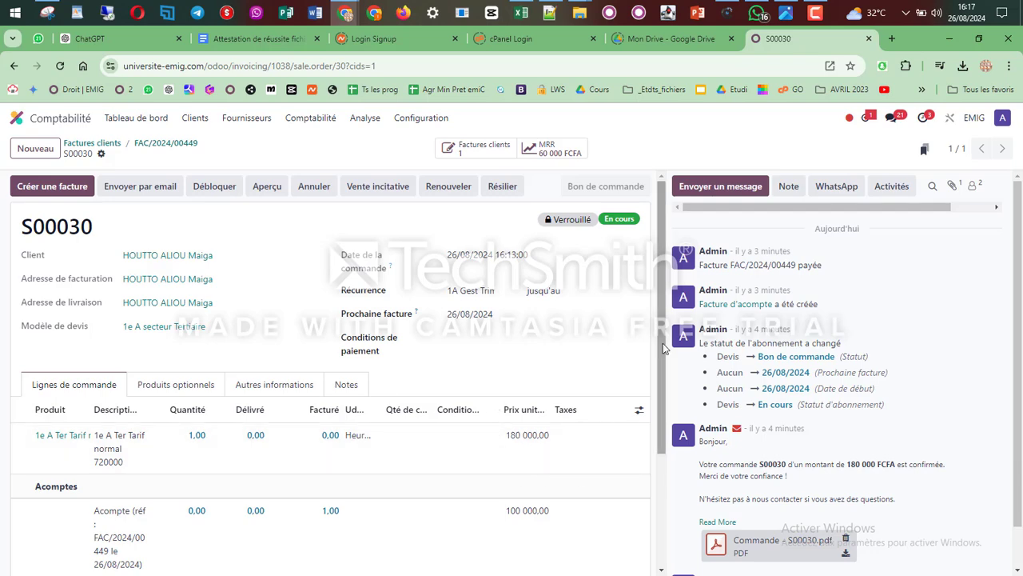
left_click_drag(662, 353, 650, 457)
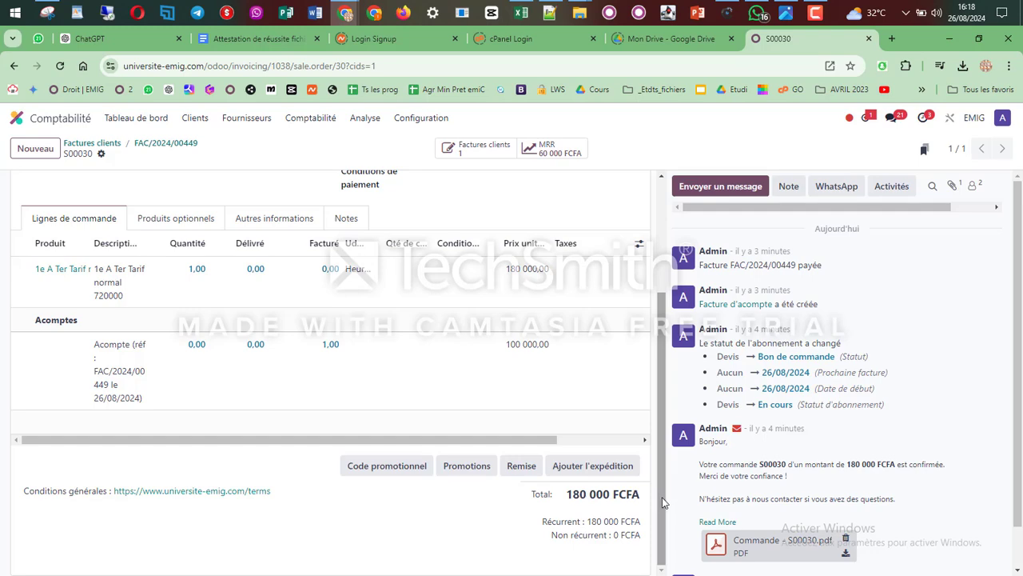
left_click_drag(659, 504, 656, 409)
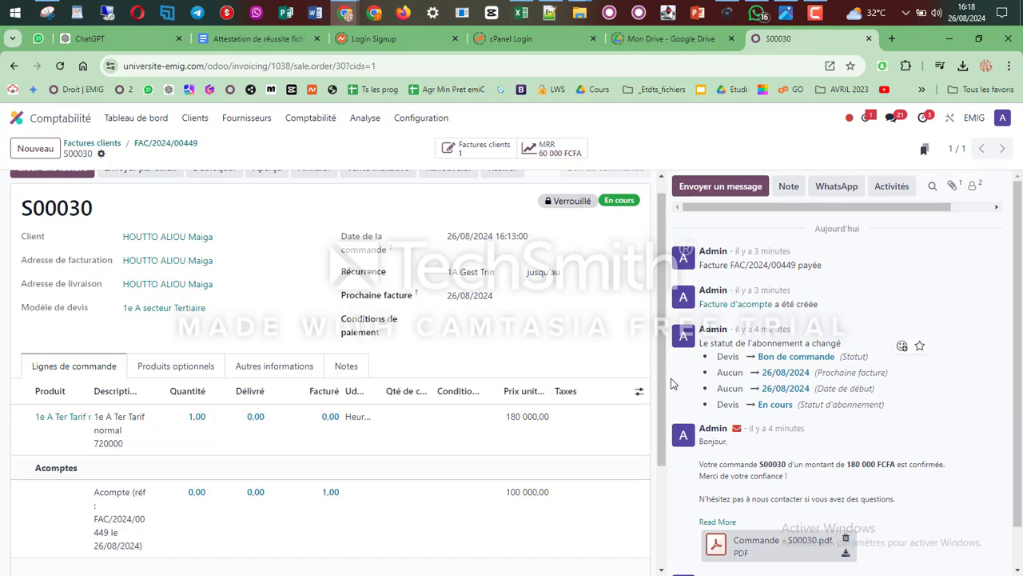
left_click_drag(659, 373, 662, 358)
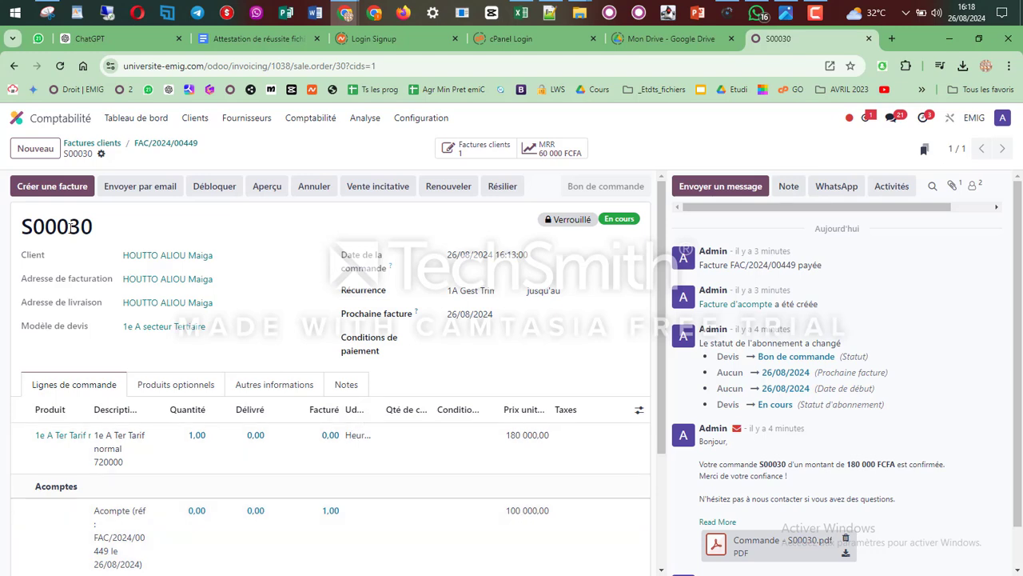
left_click(52, 186)
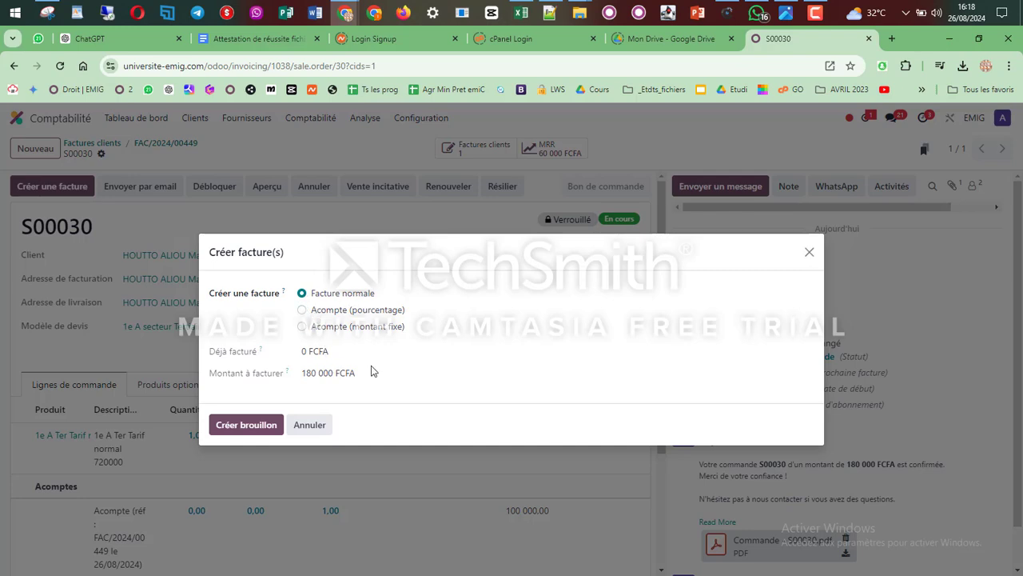
left_click(244, 425)
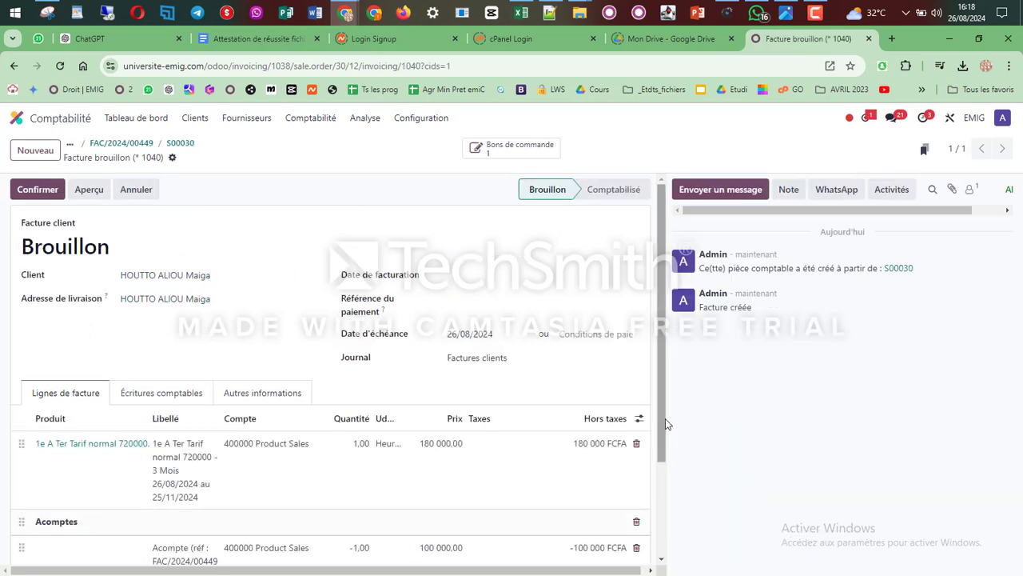
- Review the draft invoice's product line, down payment deduction and total, and confirm the invoice
left_click_drag(662, 414, 669, 539)
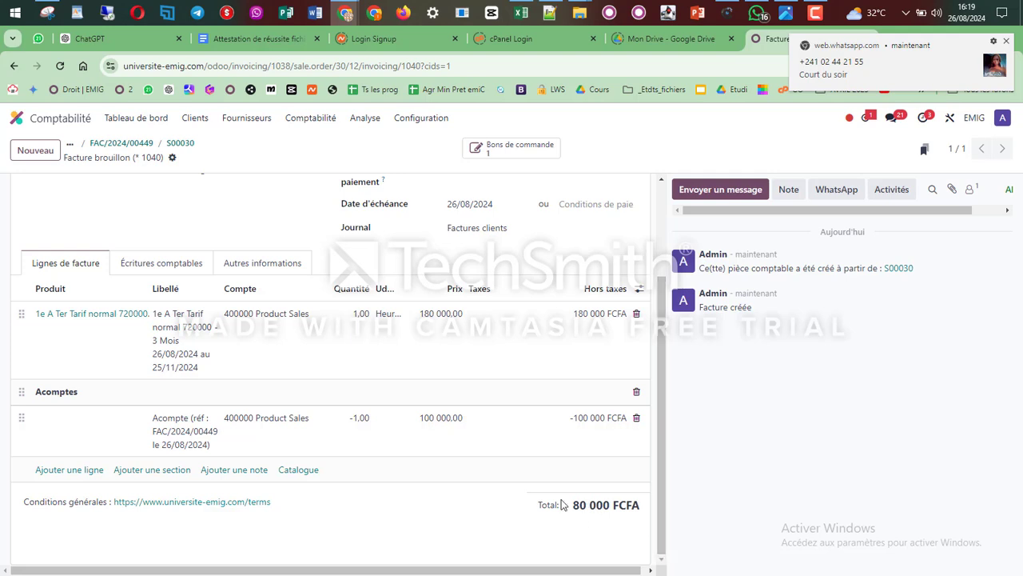
left_click_drag(663, 447, 664, 337)
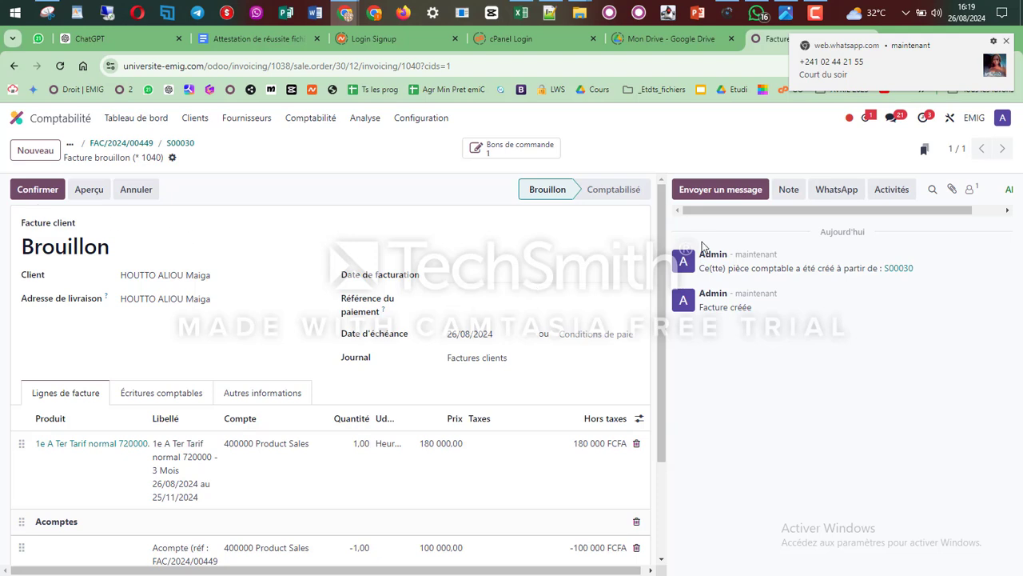
scroll(664, 220, "down", 2)
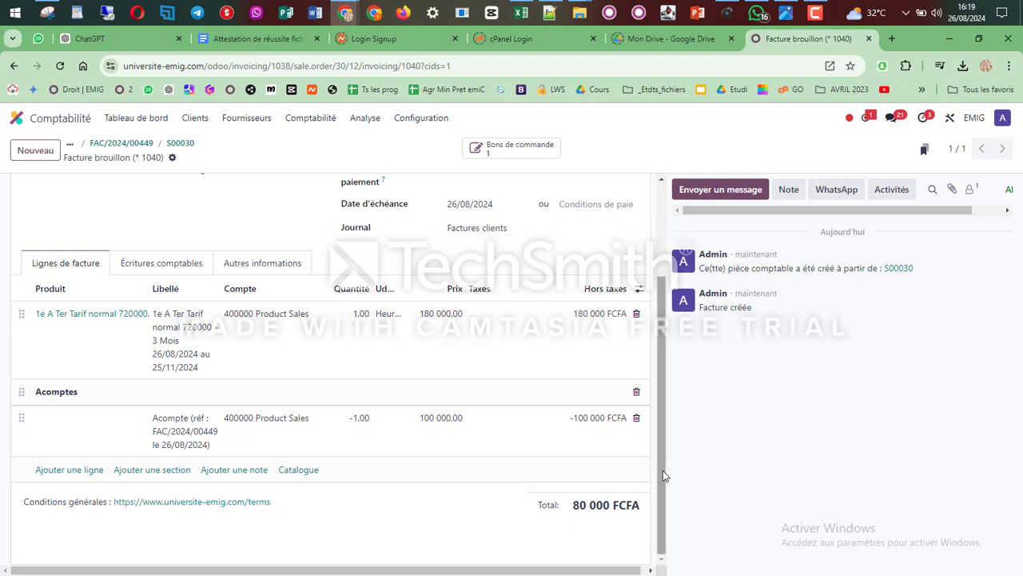
scroll(663, 474, "up", 2)
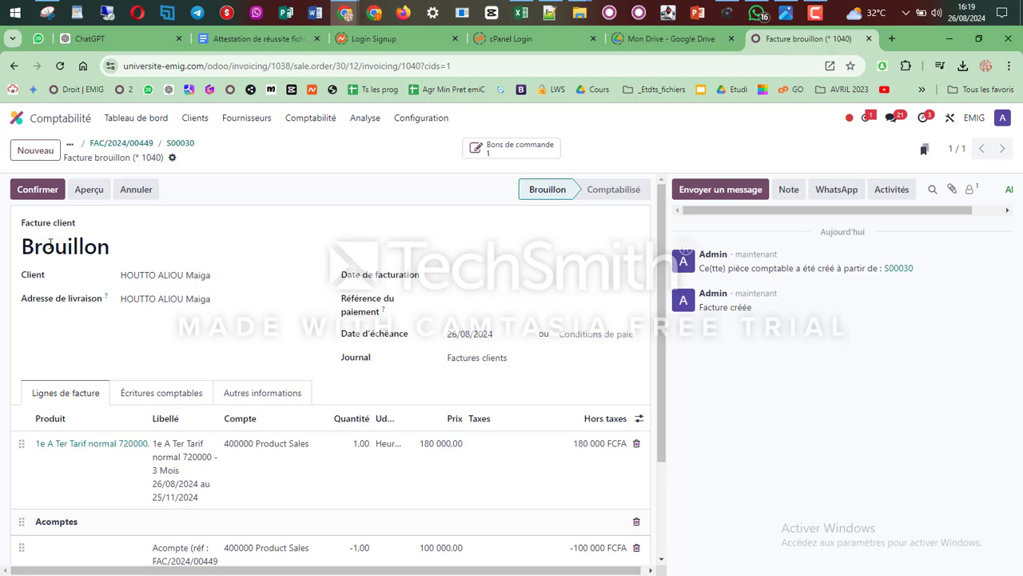
left_click(31, 192)
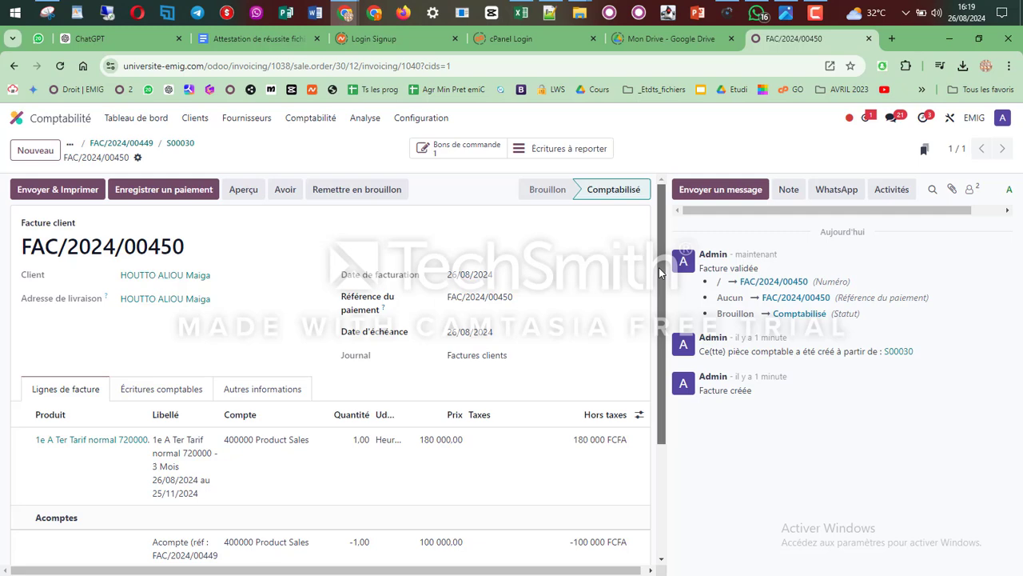
- Register the invoice's 80 000 FCFA payment through the Banque journal with payment date 26/08/2024
mouse_move(659, 267)
left_mouse_down()
mouse_move(655, 468)
mouse_move(657, 264)
left_mouse_up()
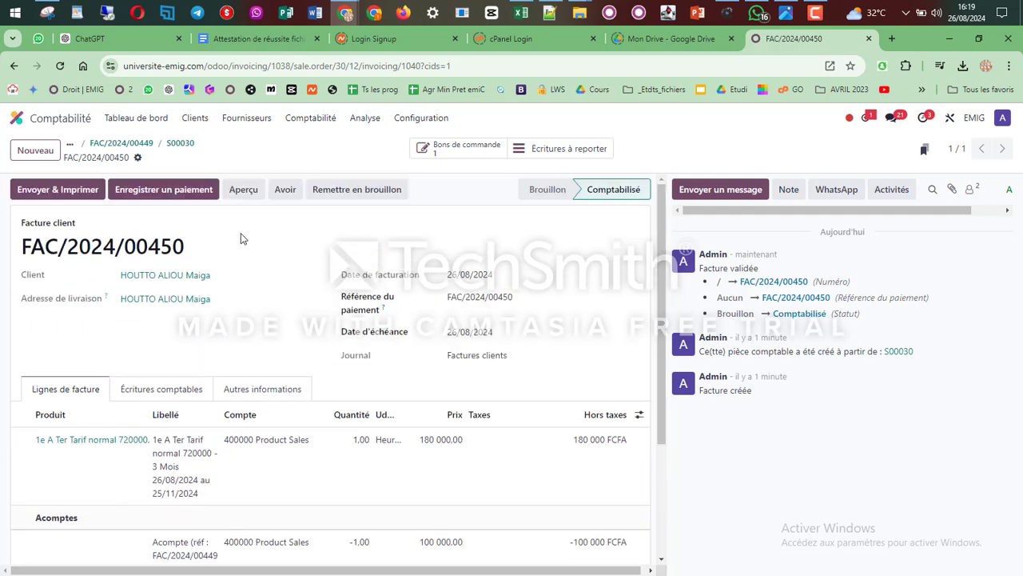
left_click(159, 190)
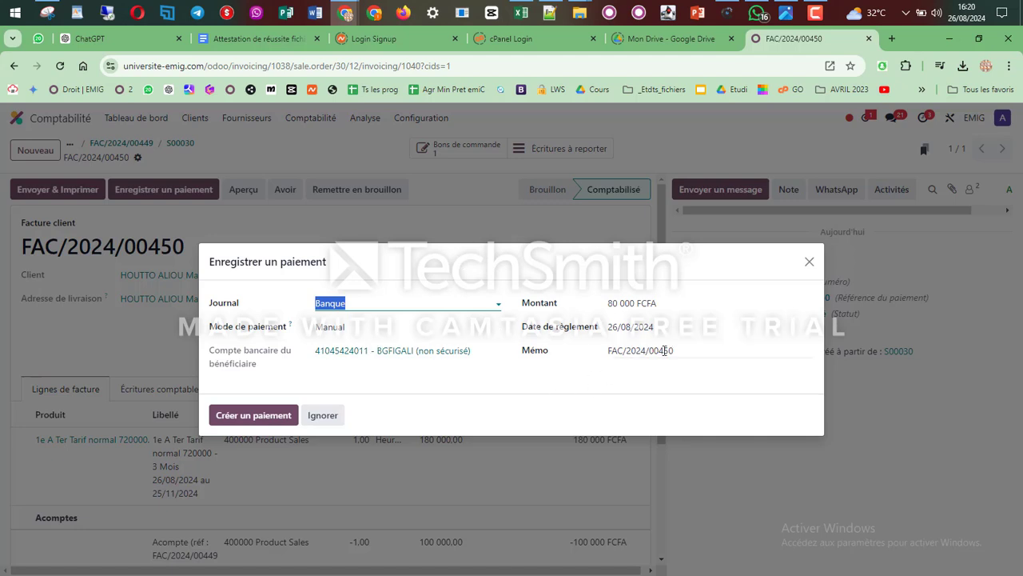
double_click(639, 350)
key("ctrl+a")
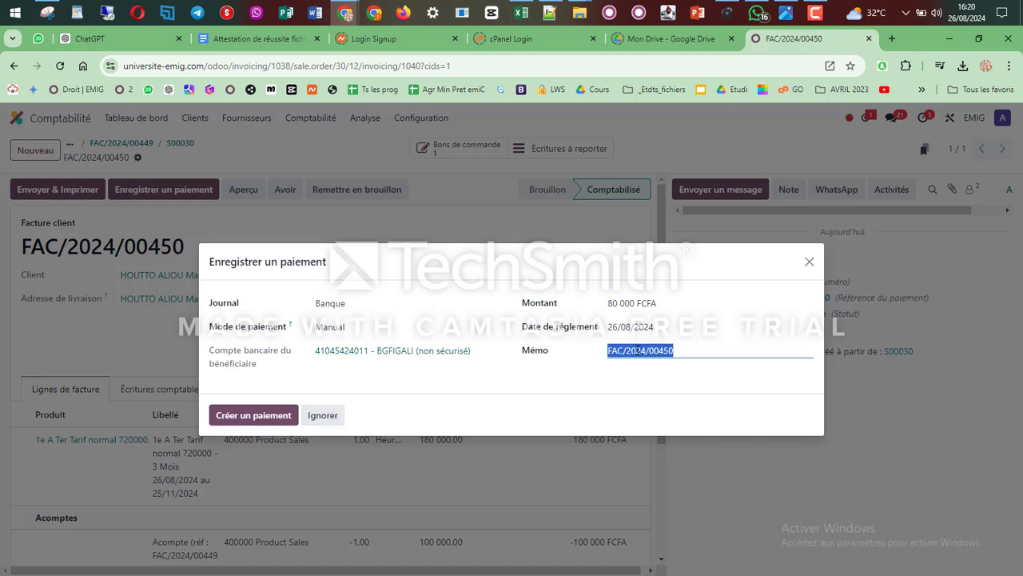
left_click_drag(690, 351, 585, 354)
left_click(251, 416)
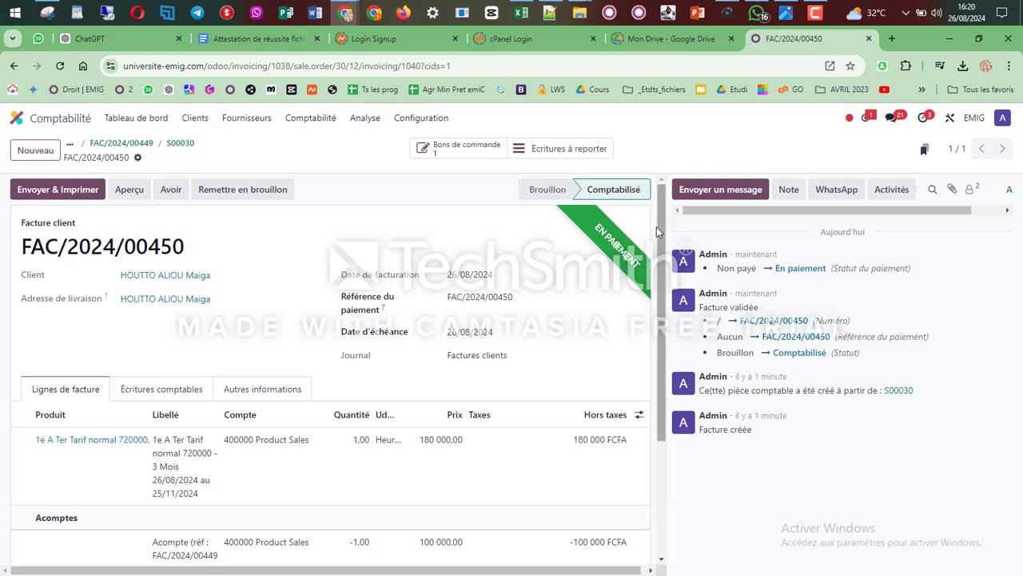
- Check the payment line and amount due on the balance invoice, and preview its customer portal version before returning to the form
left_click_drag(655, 234, 654, 424)
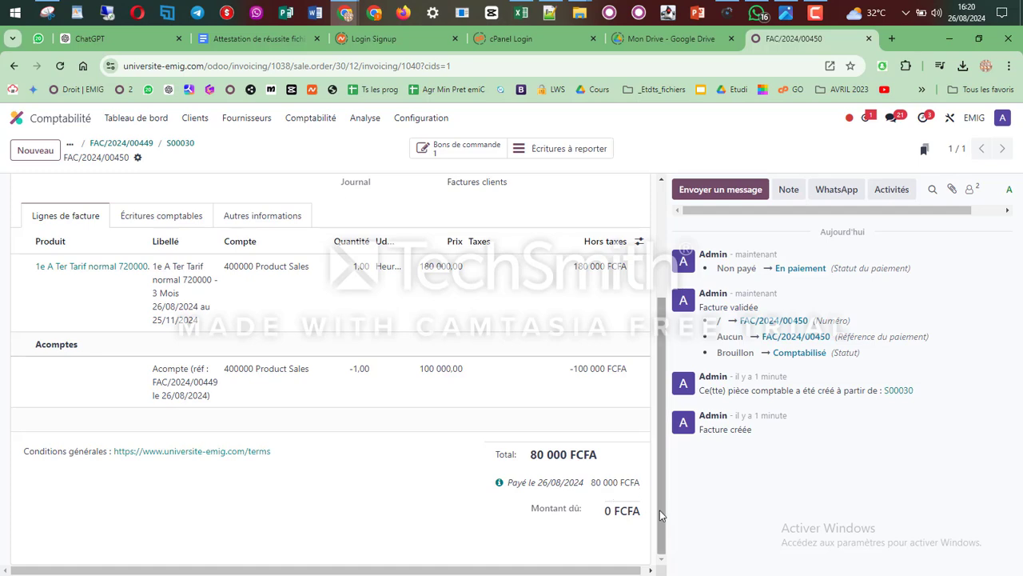
left_click_drag(660, 510, 654, 342)
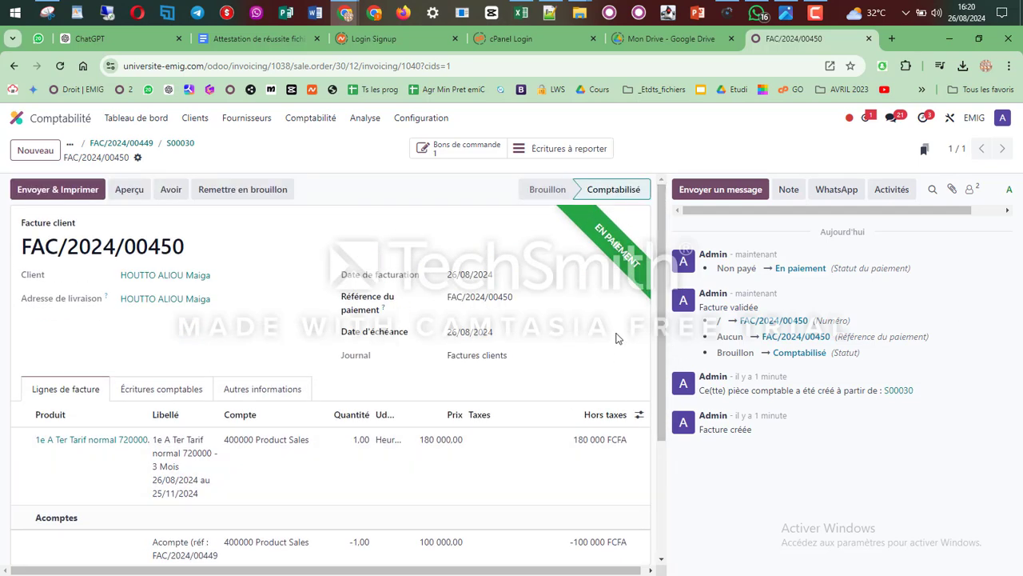
left_click(129, 192)
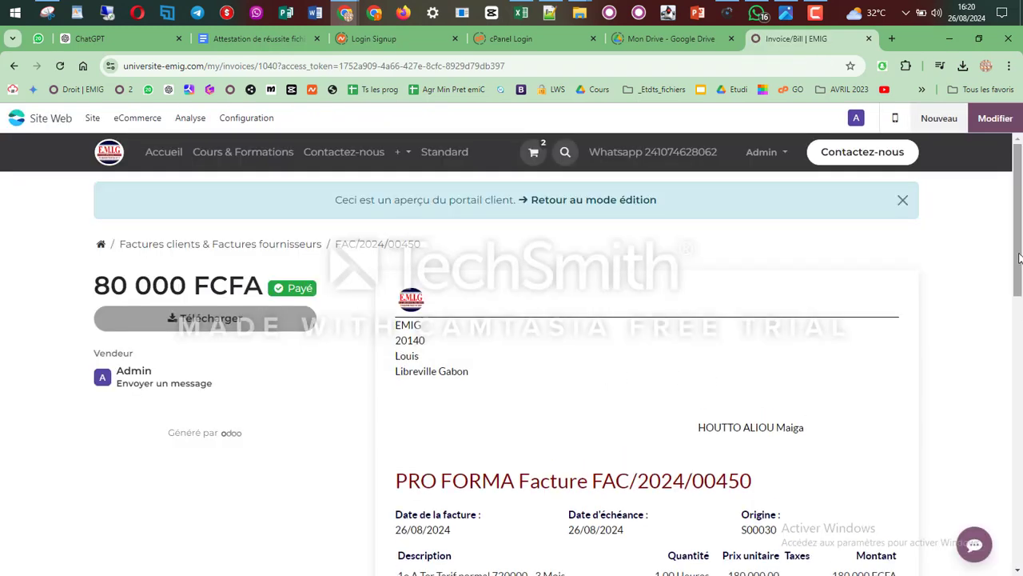
left_click_drag(1019, 257, 1001, 202)
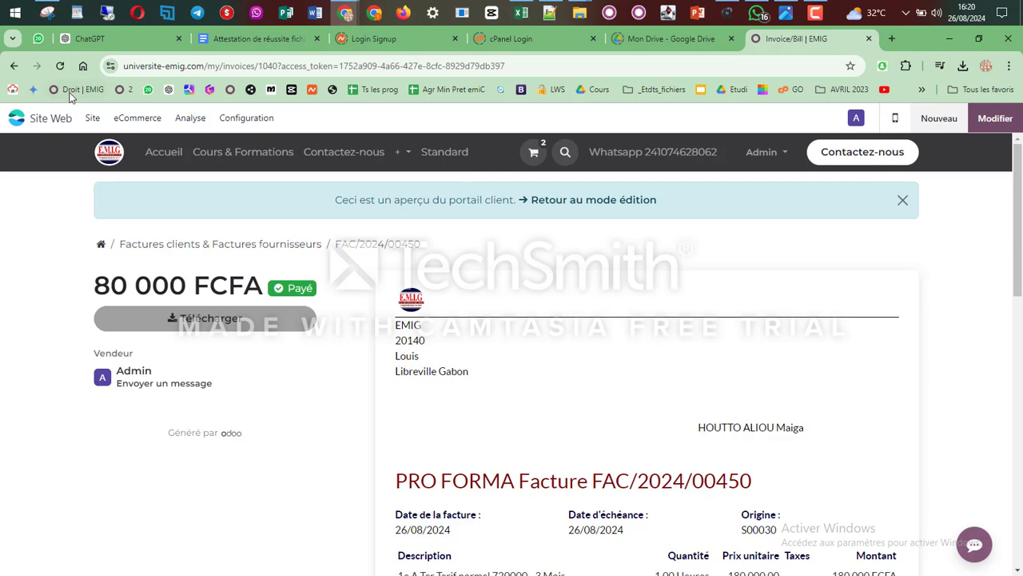
left_click(13, 67)
left_click(16, 65)
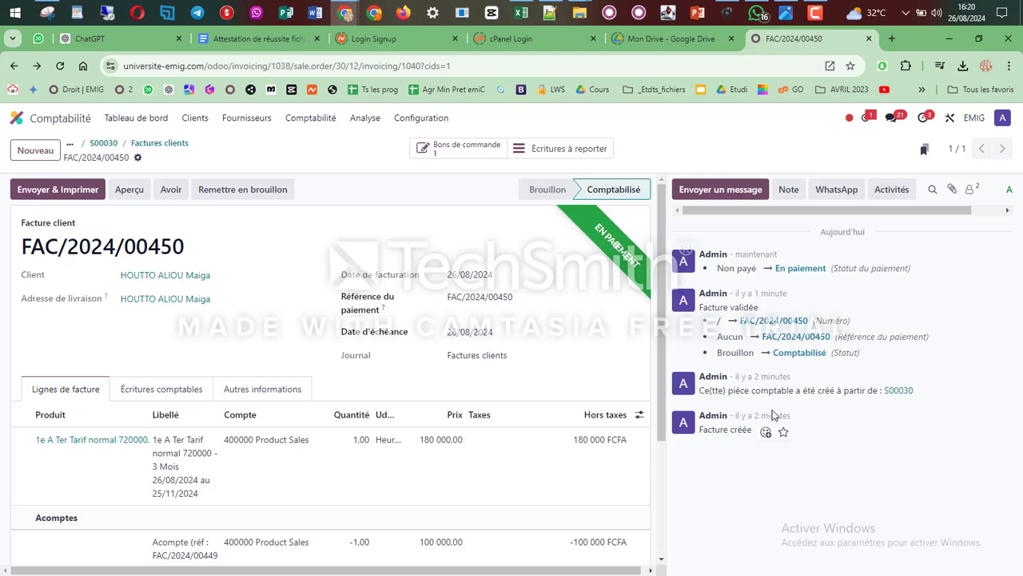
- Check the linked subscription order's next invoice date and invoiced quantities, and go back to the customer invoices list
left_click(900, 392)
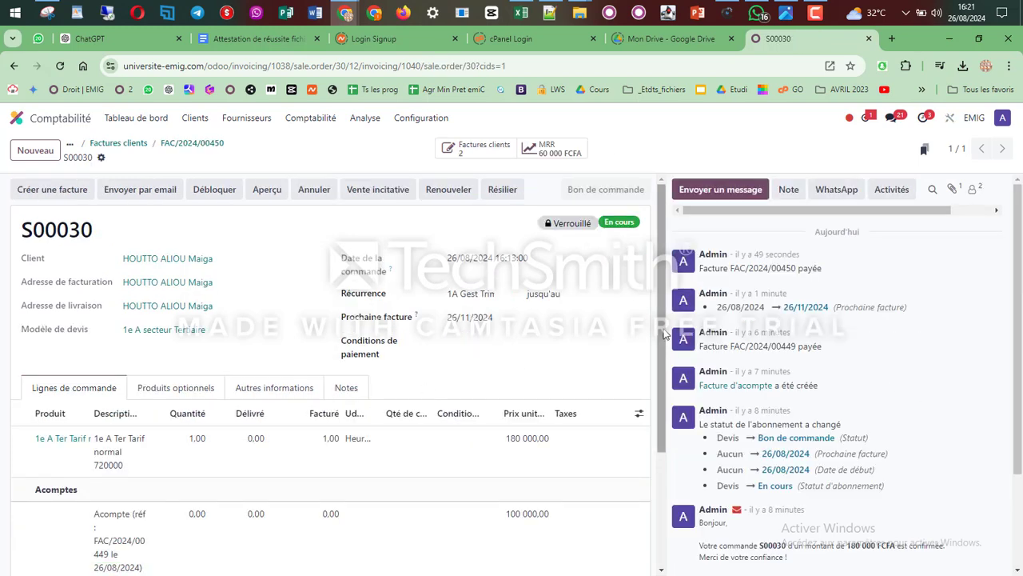
mouse_move(663, 334)
left_mouse_down()
mouse_move(658, 467)
mouse_move(655, 336)
left_mouse_up()
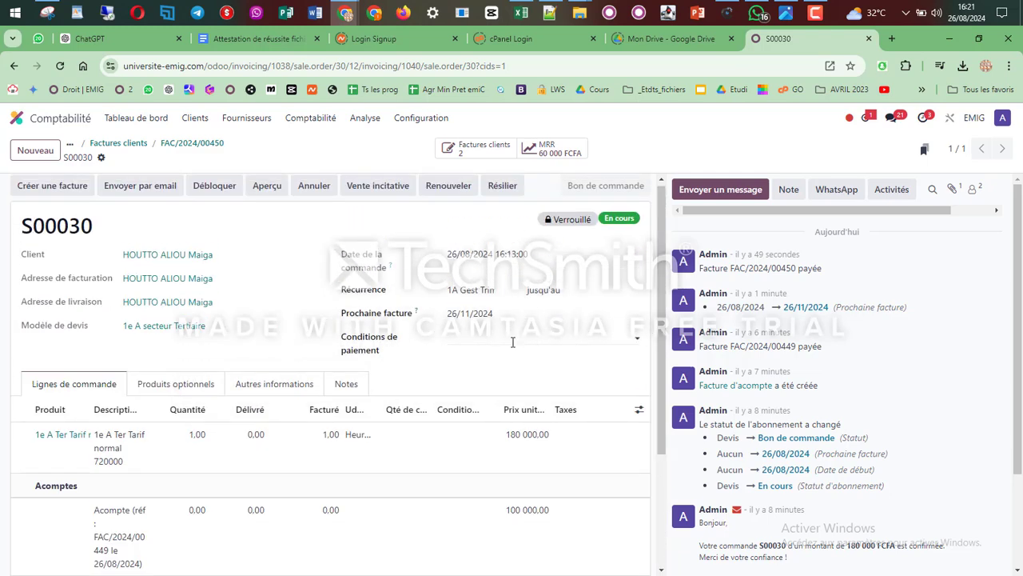
left_click(193, 122)
left_click(209, 140)
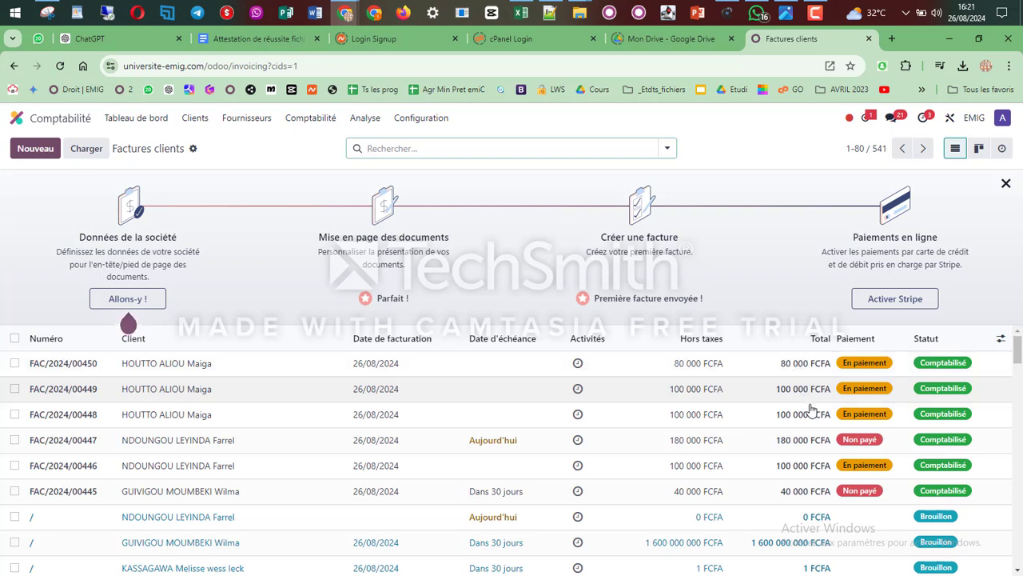
- Open the same customer's earlier 100 000 FCFA down payment invoice and examine its customer portal preview down to the amount due
left_click(862, 423)
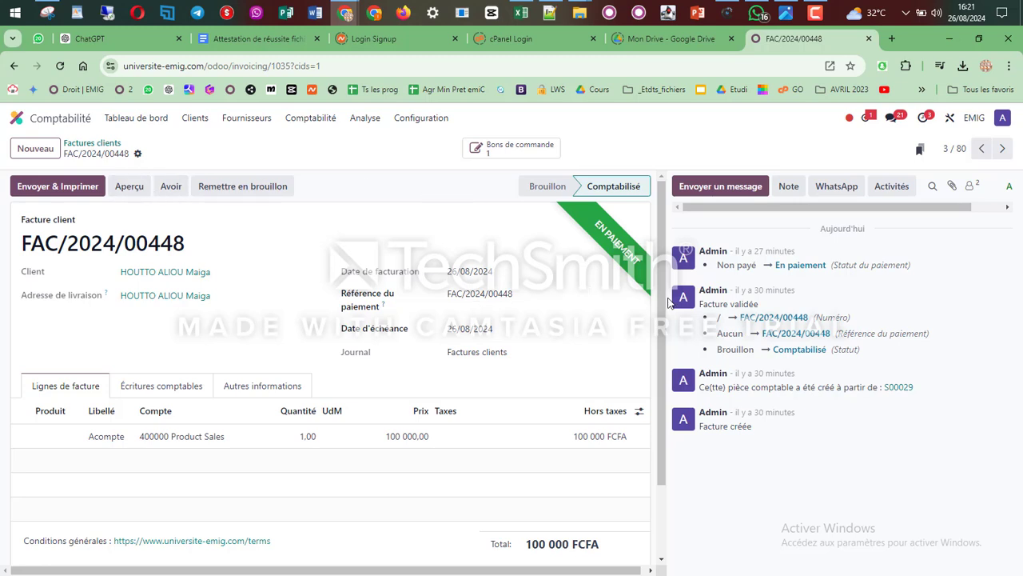
left_click_drag(662, 292, 660, 265)
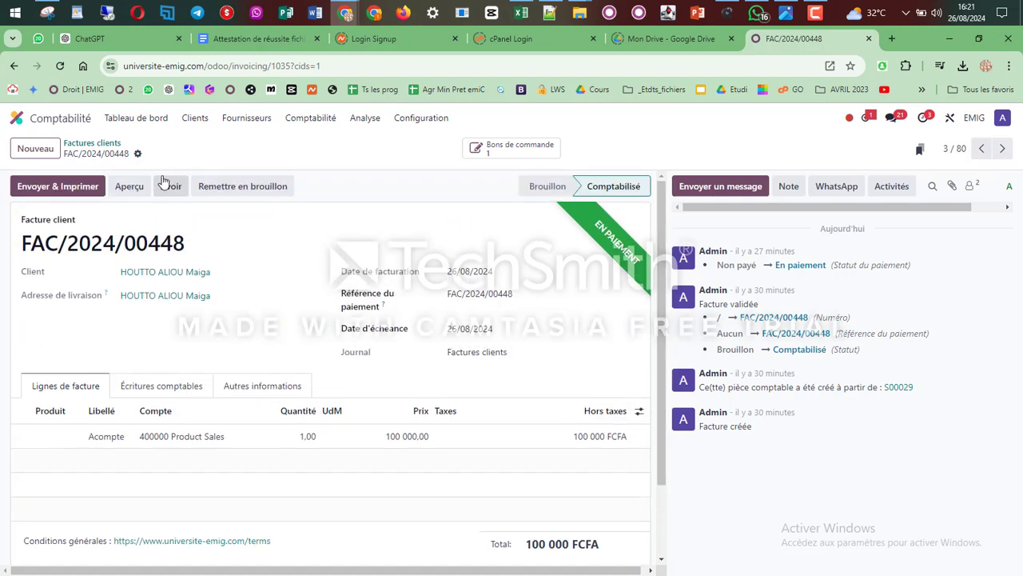
left_click(139, 153)
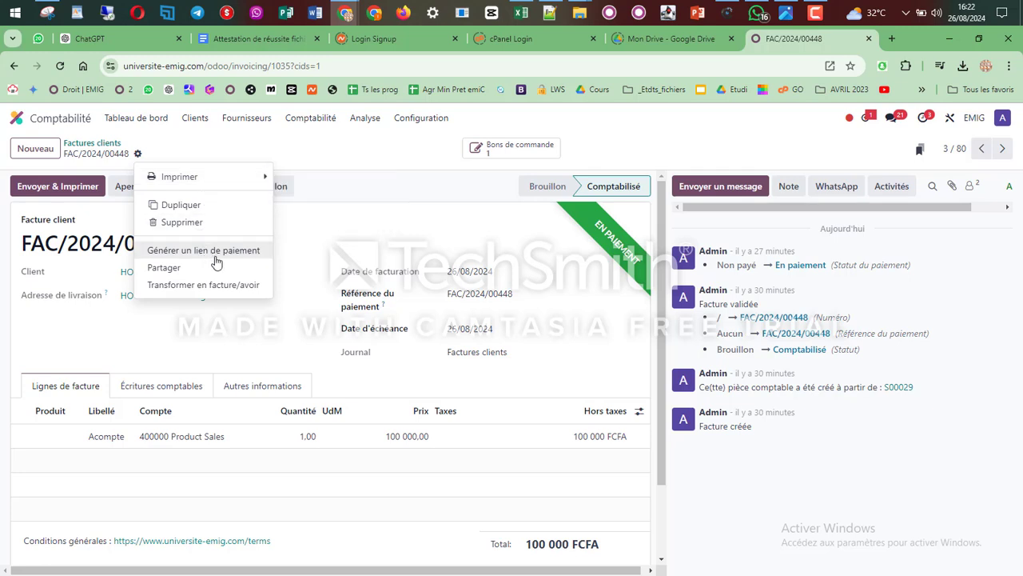
left_click(373, 241)
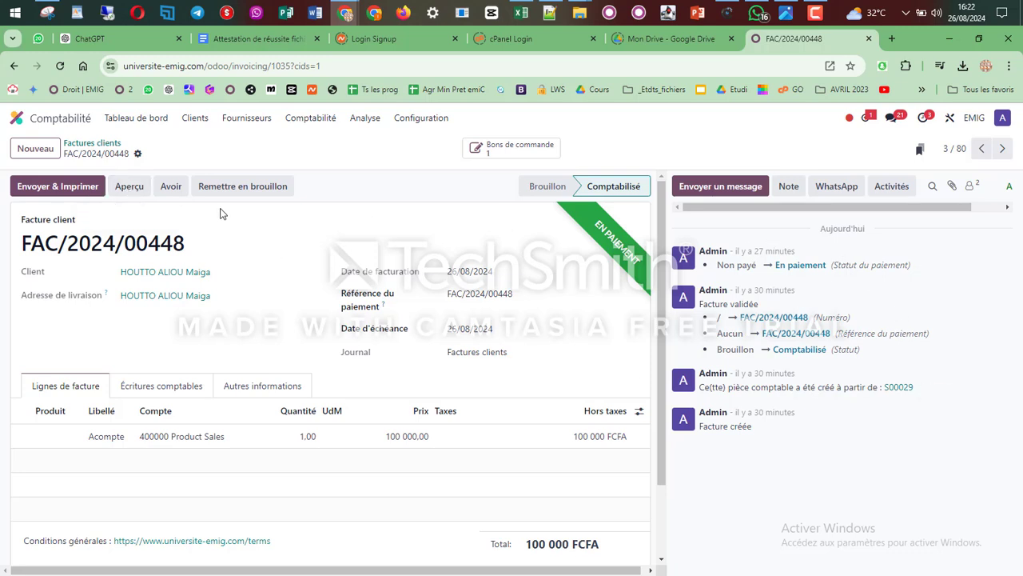
left_click(119, 192)
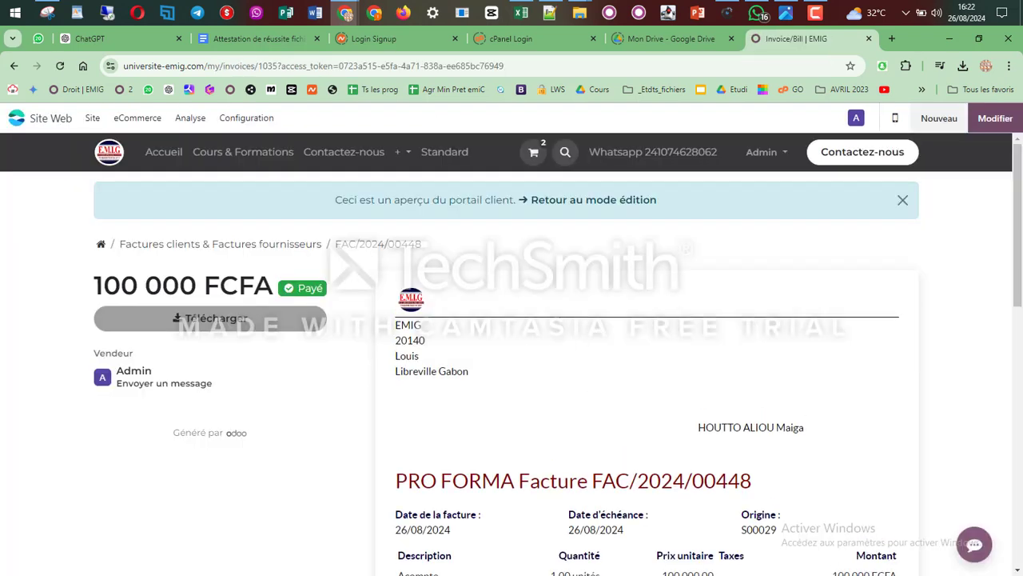
scroll(1019, 310, "down", 1)
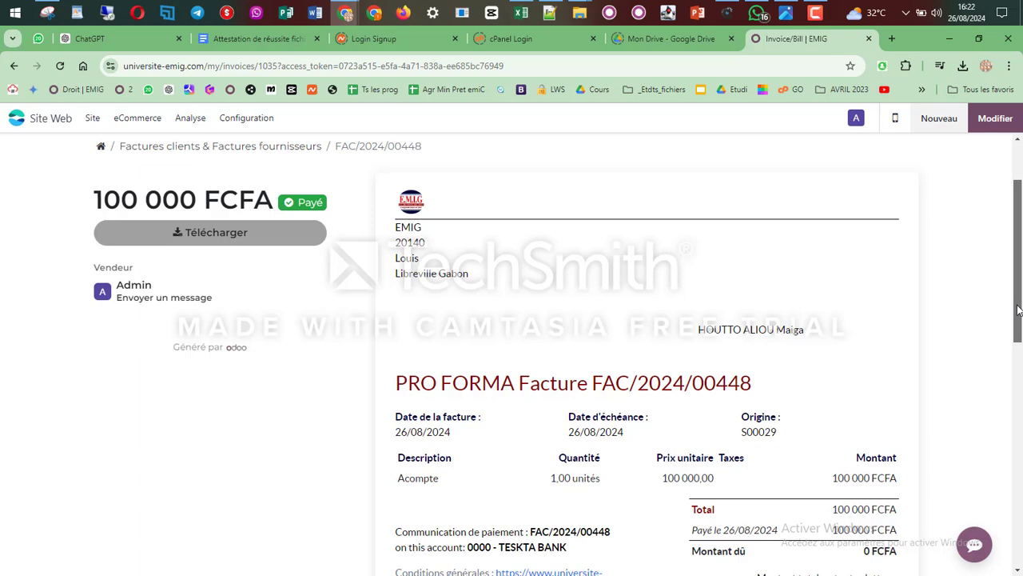
left_click_drag(1018, 310, 1018, 372)
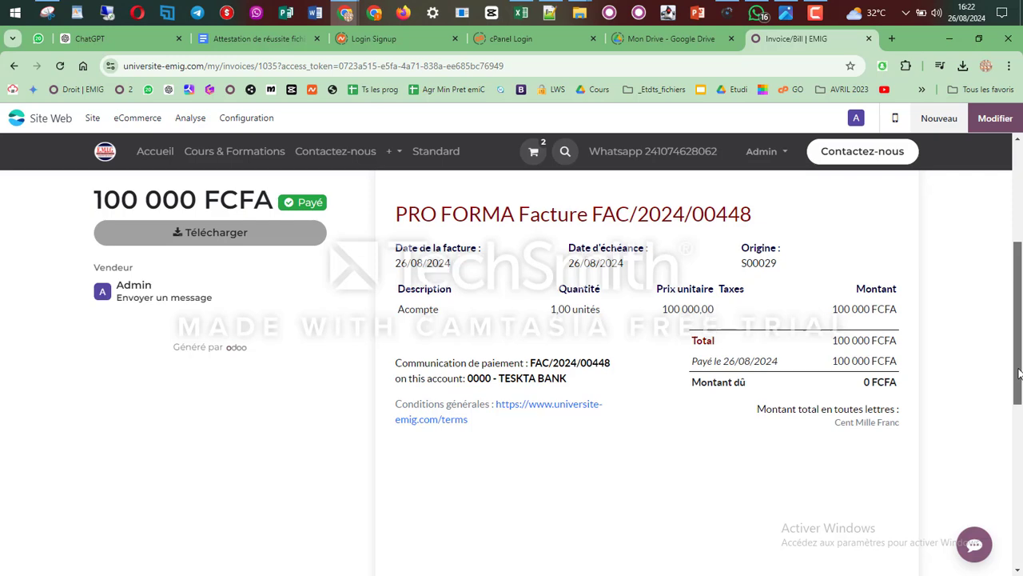
- Examine the payment date line below the total in the down payment invoice's portal preview, and return to the invoice form
left_click_drag(1018, 371, 1020, 400)
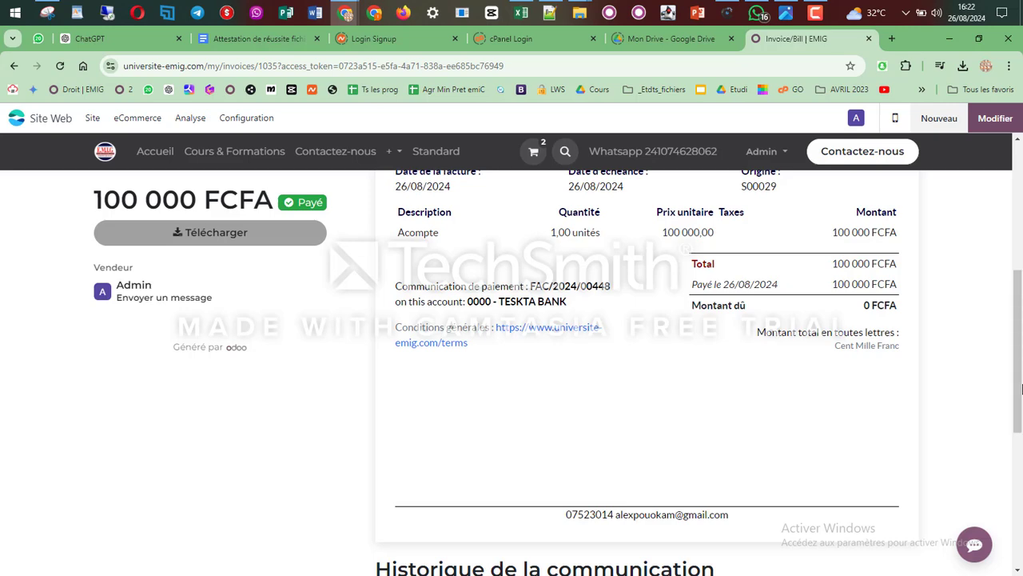
scroll(1019, 374, "up", 1)
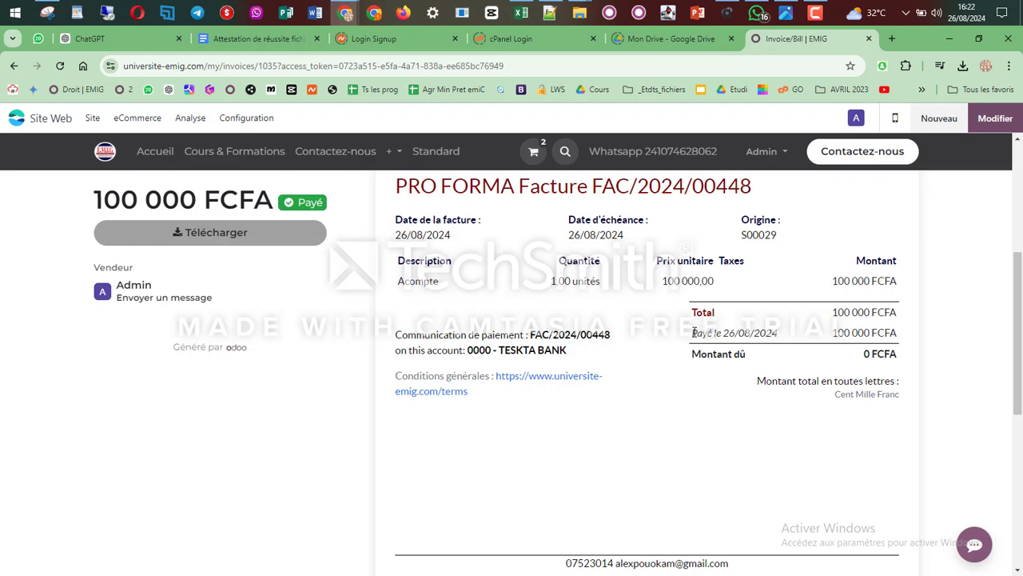
left_click_drag(692, 333, 781, 337)
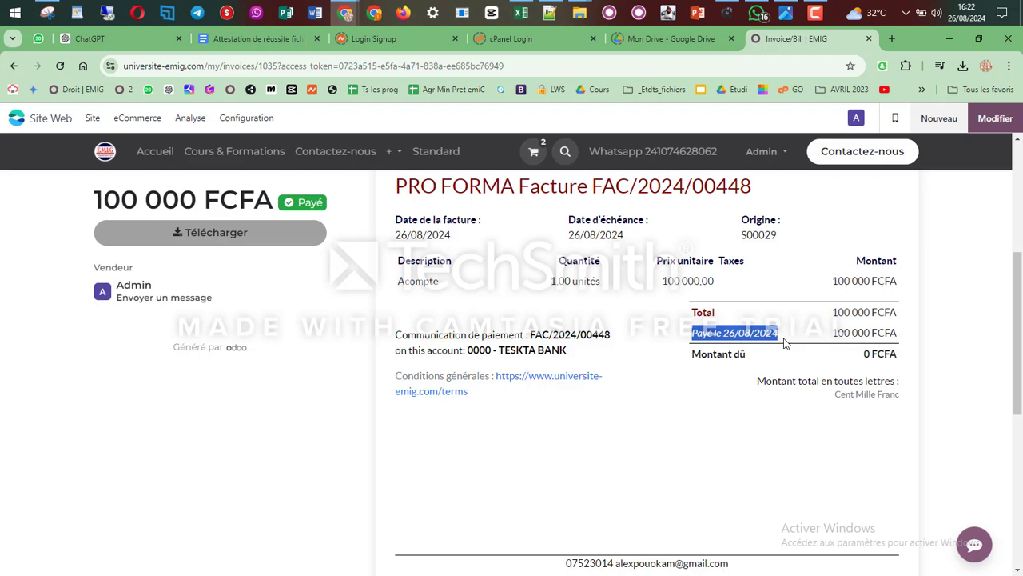
left_click(738, 331)
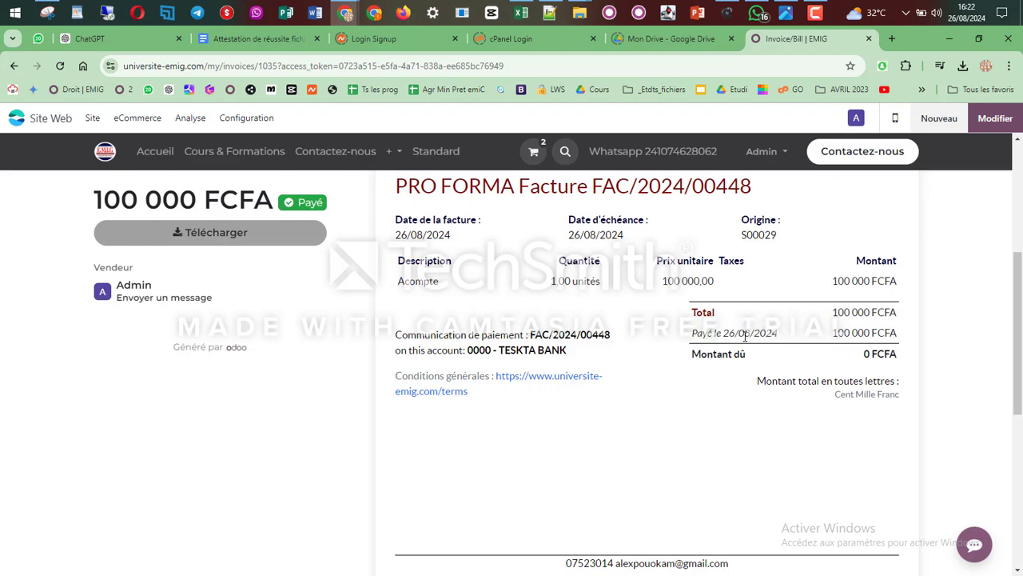
left_click_drag(694, 329, 788, 338)
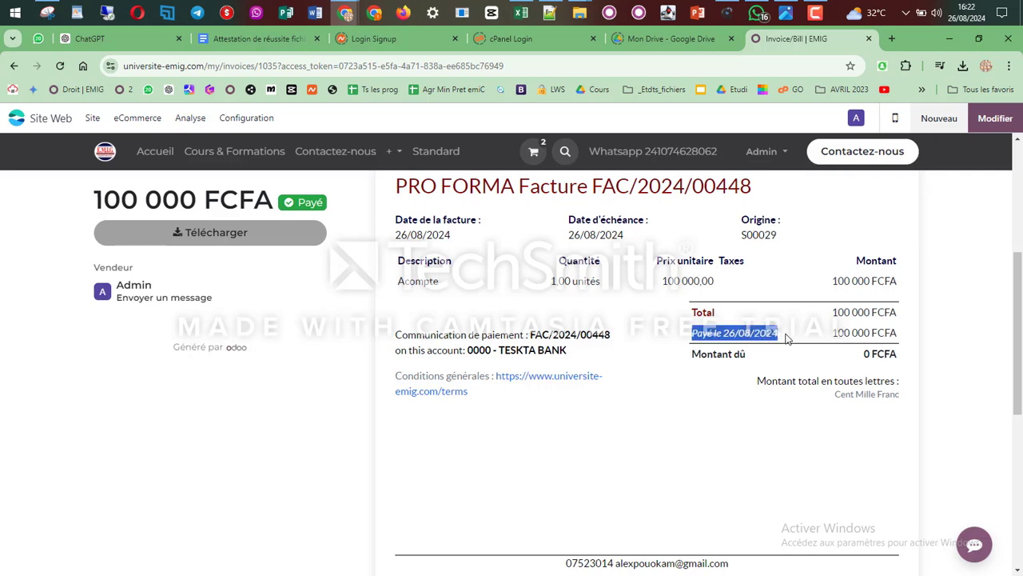
left_click_drag(1020, 365, 1021, 281)
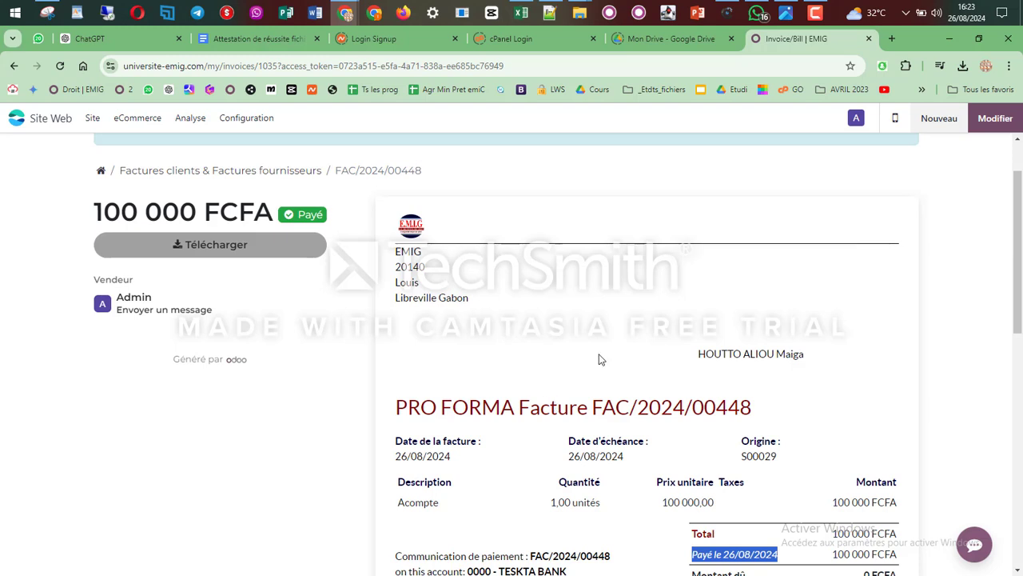
scroll(1016, 249, "up", 1)
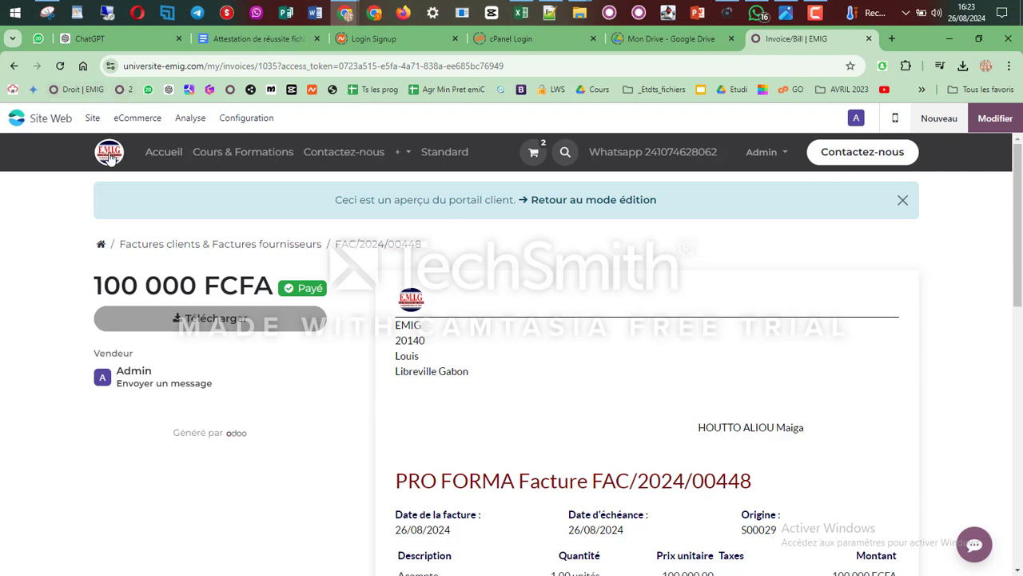
left_click(14, 68)
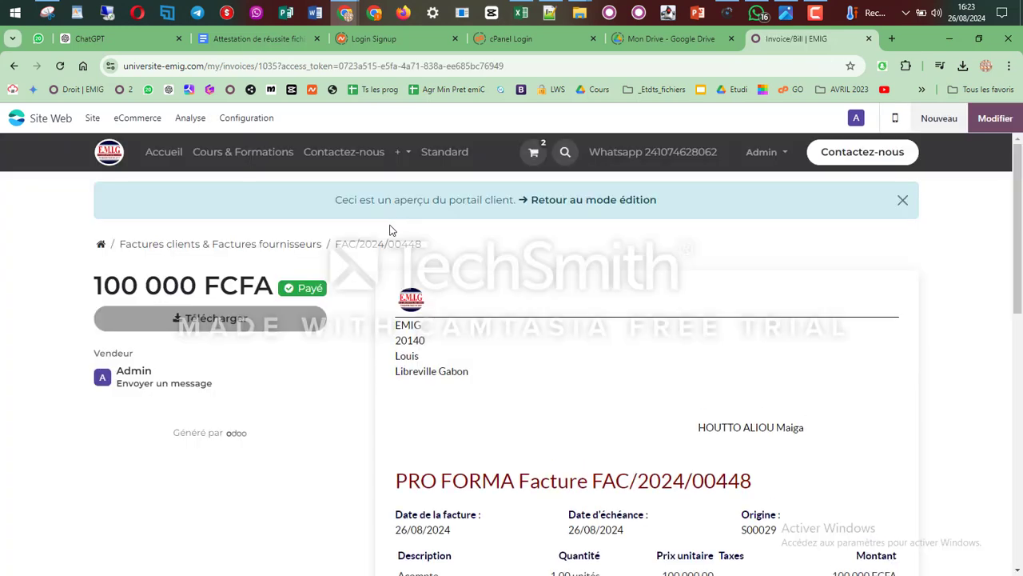
left_click(14, 66)
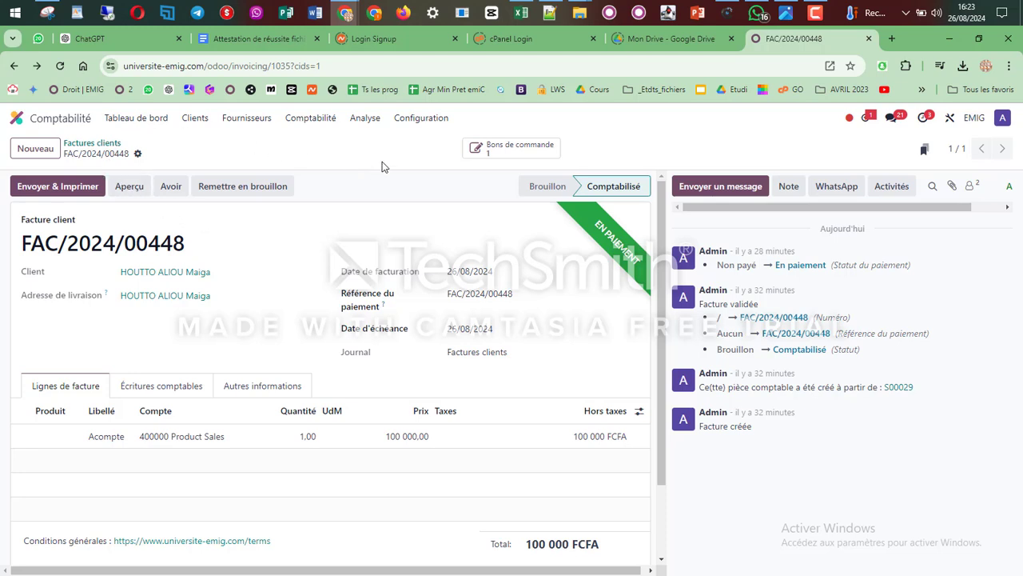
- Open the sales order linked to the down payment invoice to check its subscription details, and dismiss the chat notification
left_click(519, 152)
left_click(519, 149)
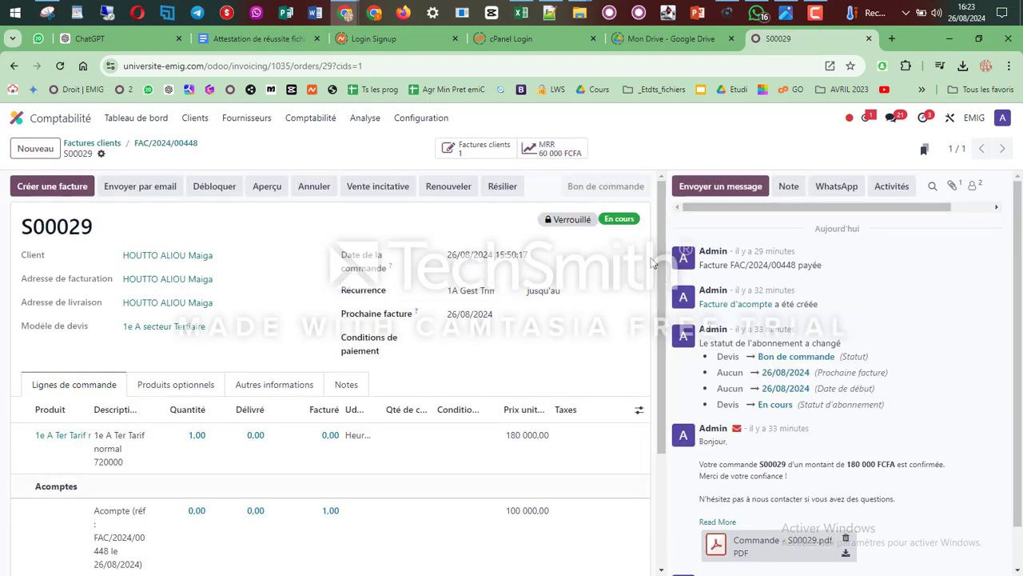
mouse_move(663, 250)
left_mouse_down()
mouse_move(668, 368)
mouse_move(665, 230)
left_mouse_up()
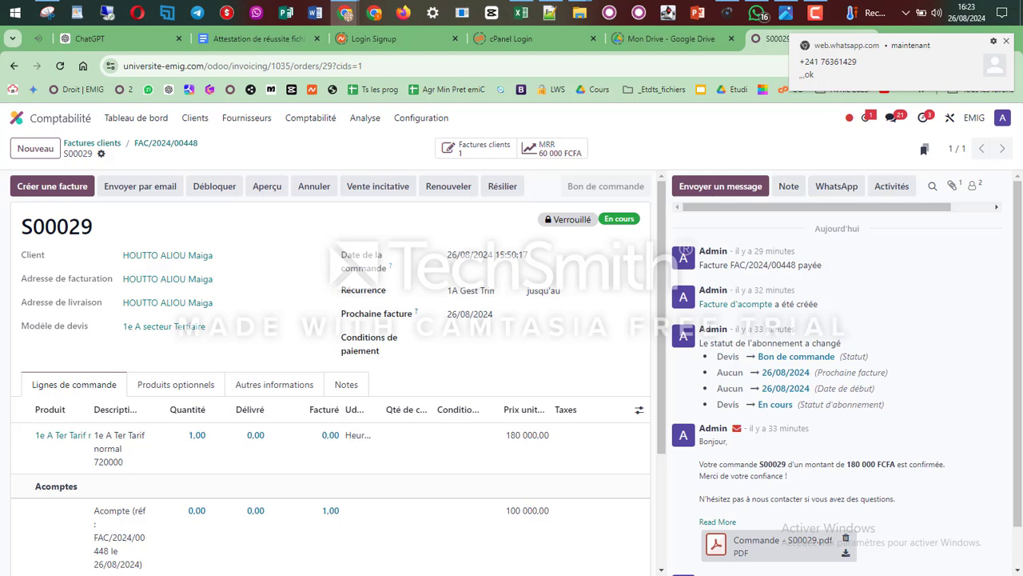
left_click(1008, 43)
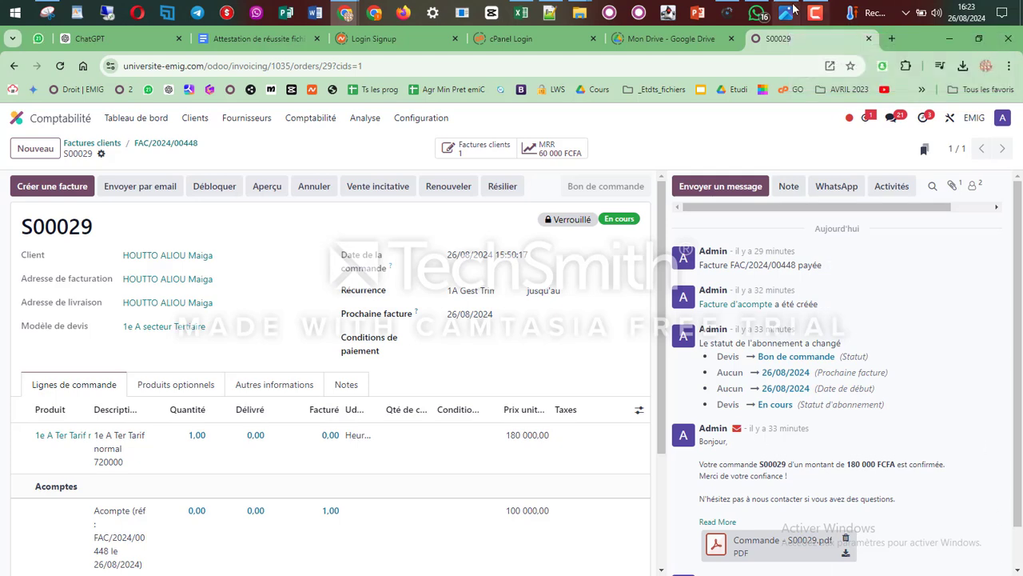
mouse_move(726, 14)
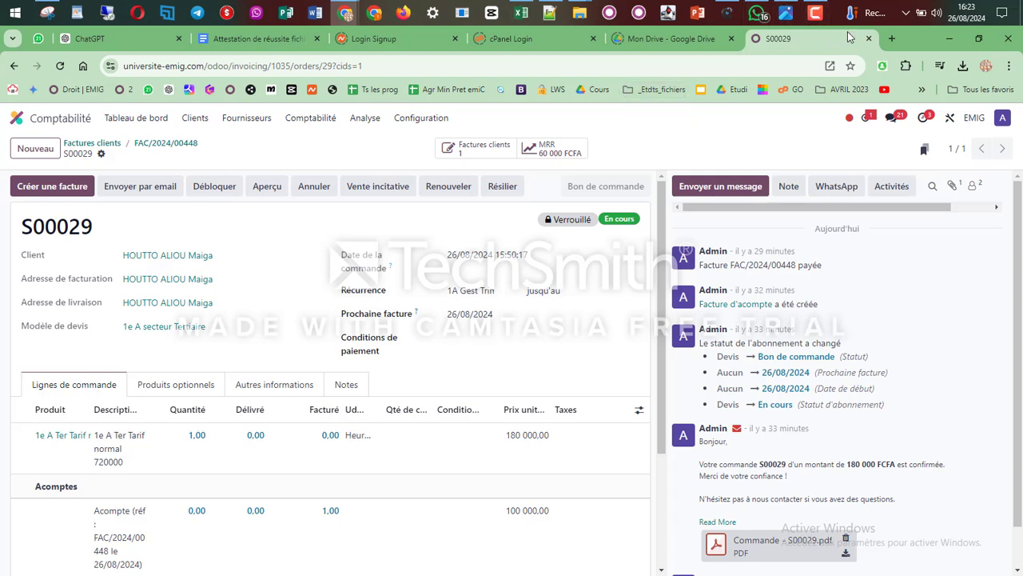
left_click(814, 13)
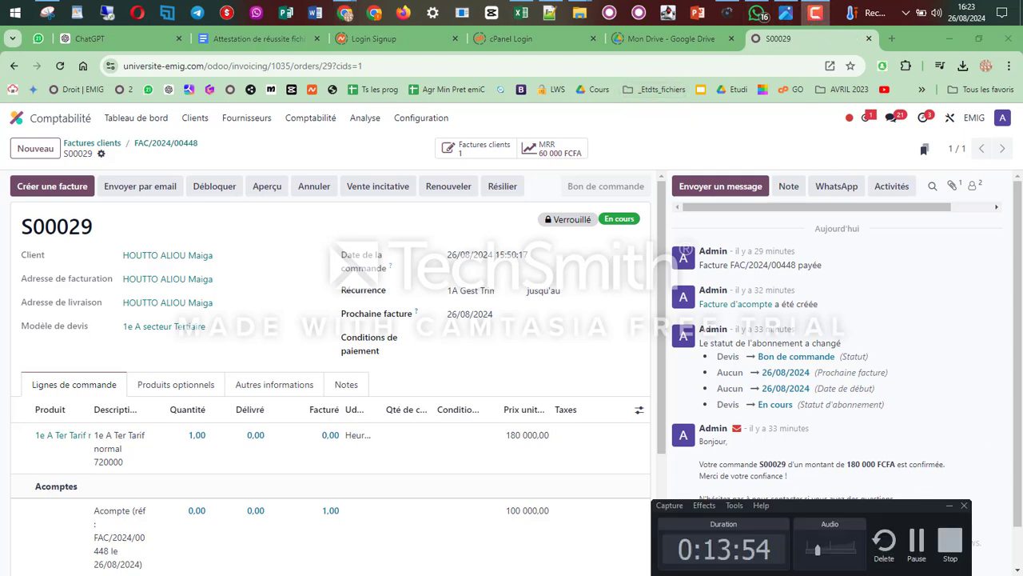